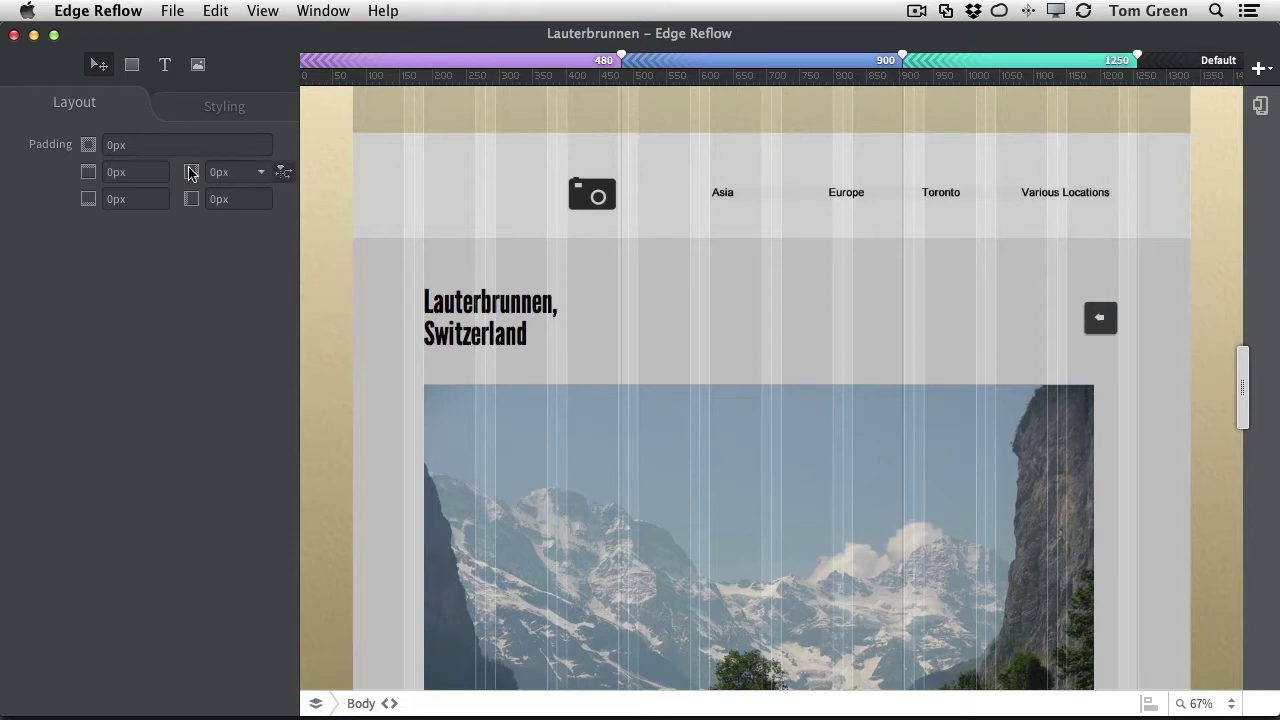
Step: Show the body's background layers: a 270deg white gradient above Paper 1.jpg
{"action": "left_click", "coordinate": [209, 113]}
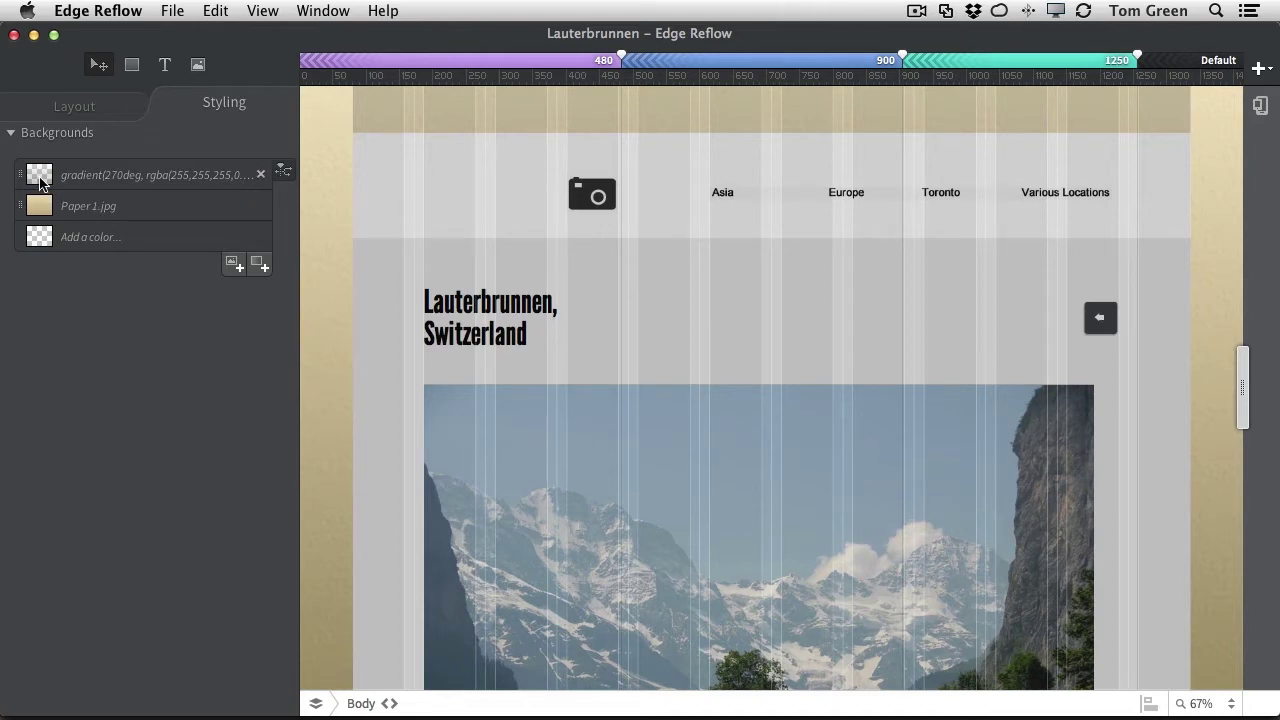
{"action": "left_click", "coordinate": [39, 176]}
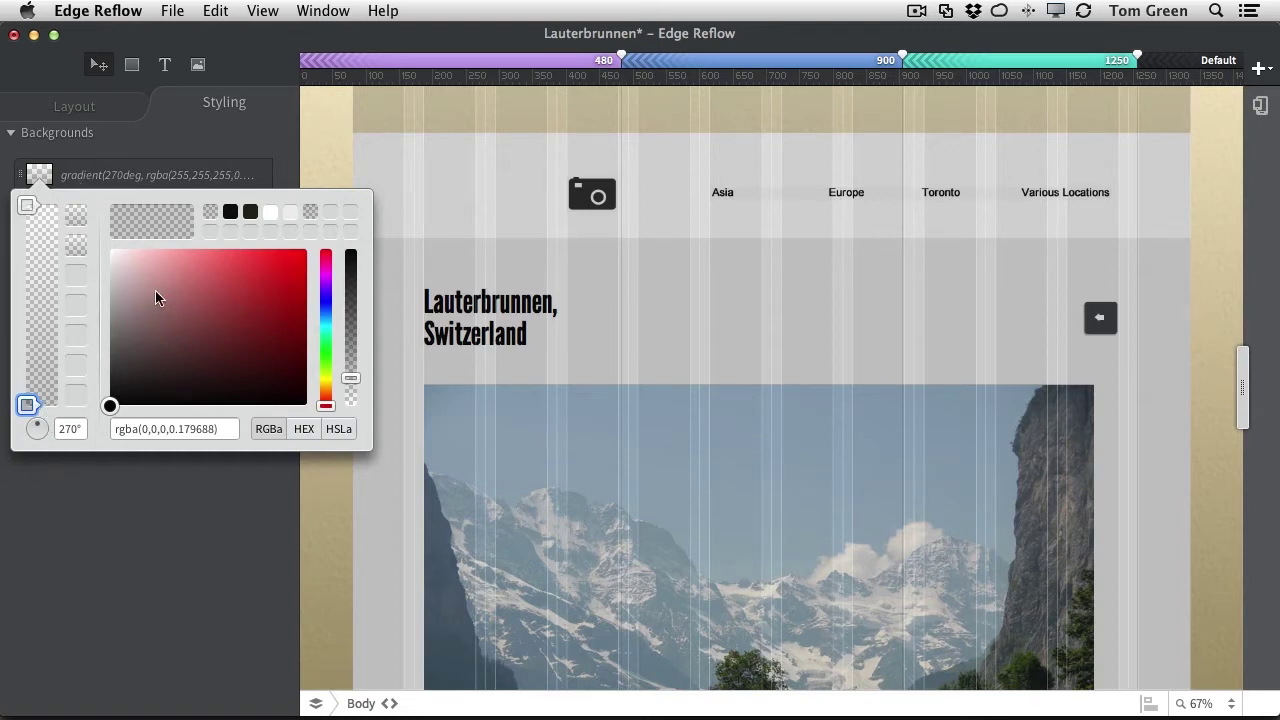
{"action": "left_click", "coordinate": [211, 148]}
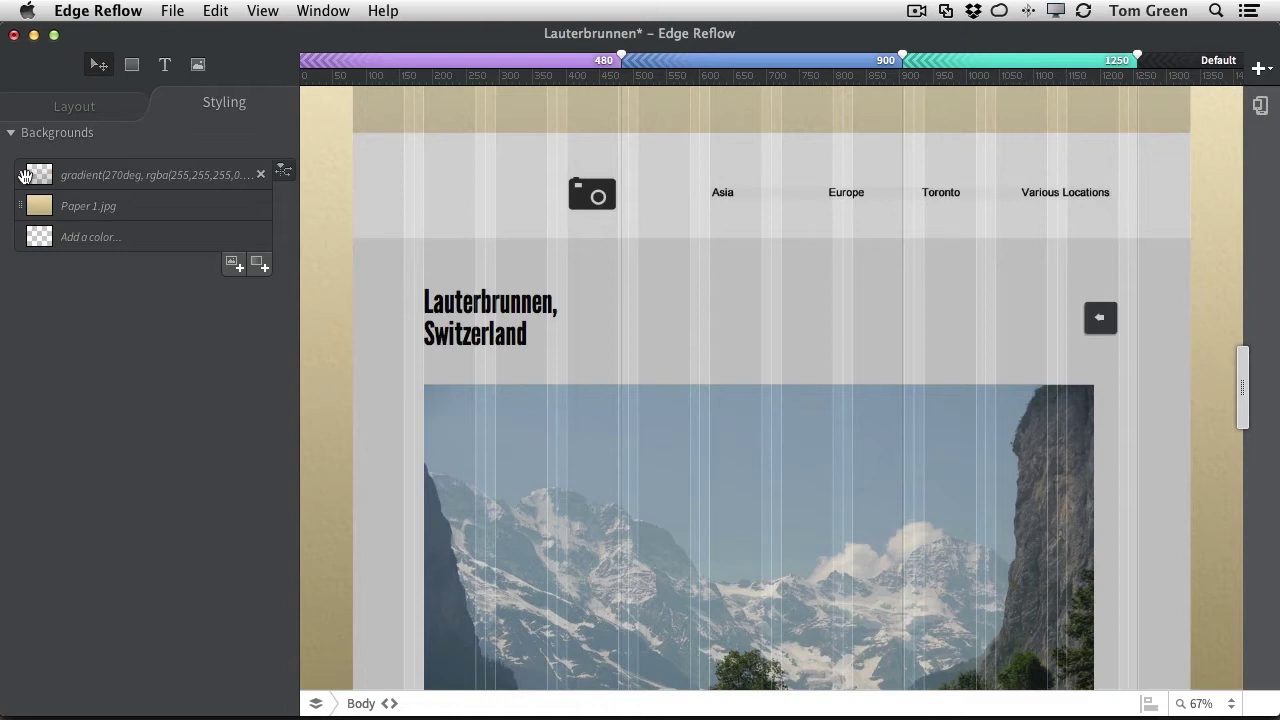
{"action": "mouse_move", "coordinate": [25, 175]}
{"action": "left_mouse_down"}
{"action": "mouse_move", "coordinate": [27, 218]}
{"action": "mouse_move", "coordinate": [26, 172]}
{"action": "left_mouse_up"}
{"action": "left_click", "coordinate": [82, 108]}
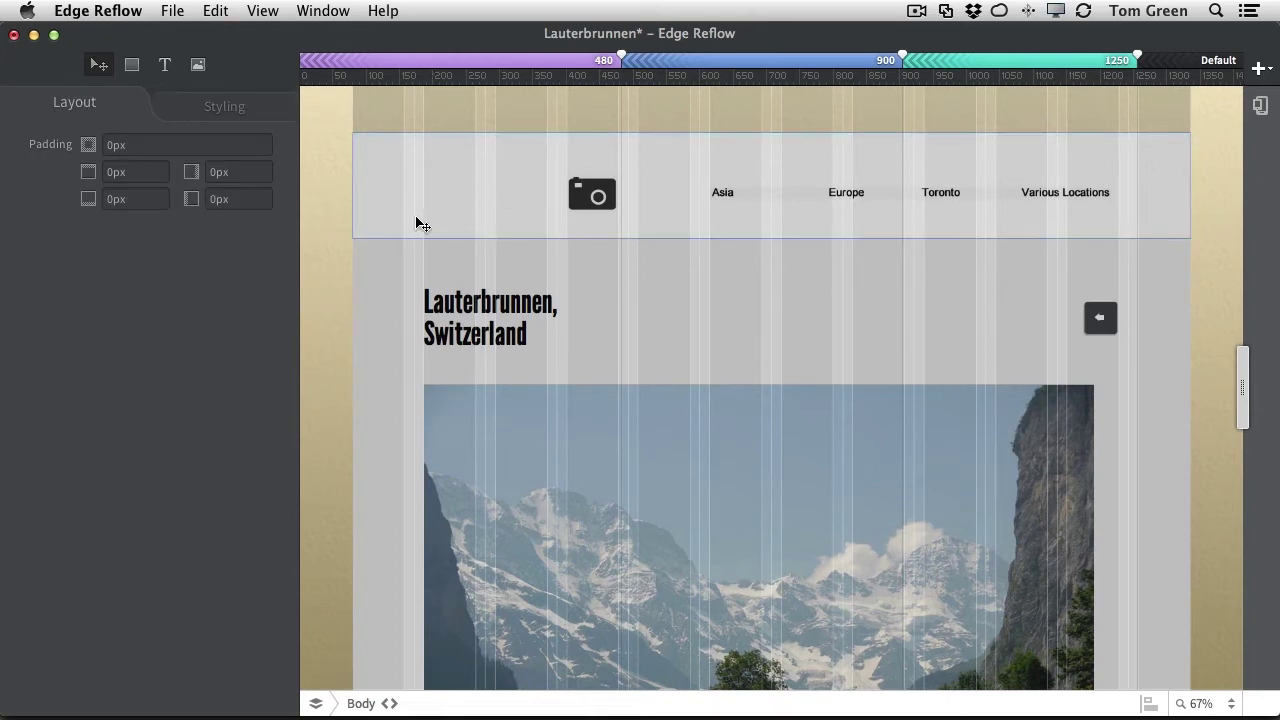
Step: Check the container's 1250px width, then view the heading's League Gothic 3em black styling
{"action": "left_click", "coordinate": [371, 335]}
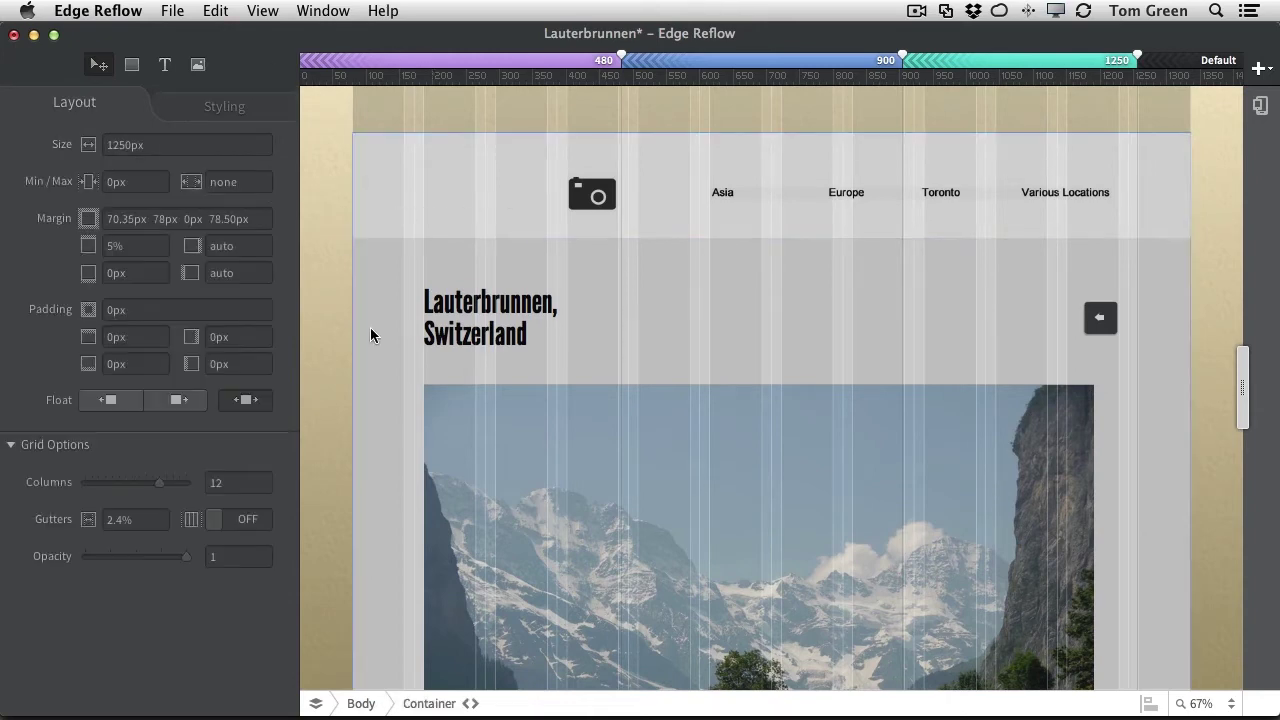
{"action": "left_click", "coordinate": [138, 145]}
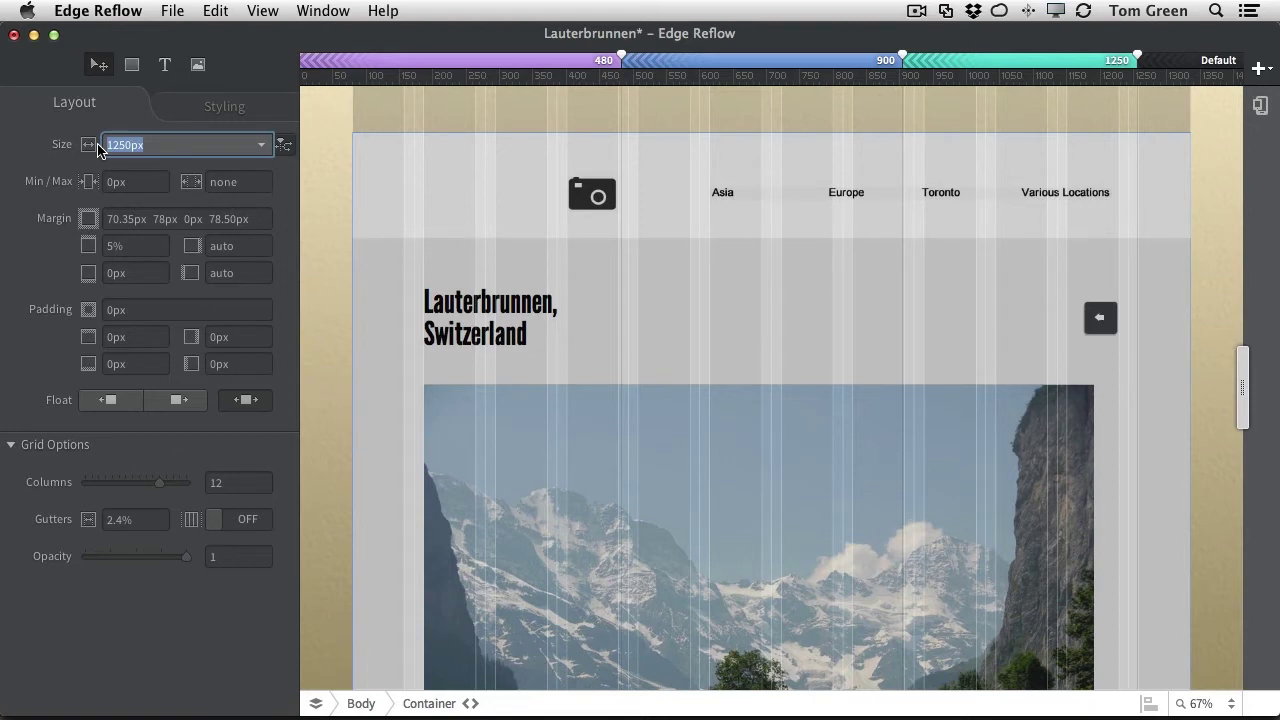
{"action": "left_click", "coordinate": [470, 307]}
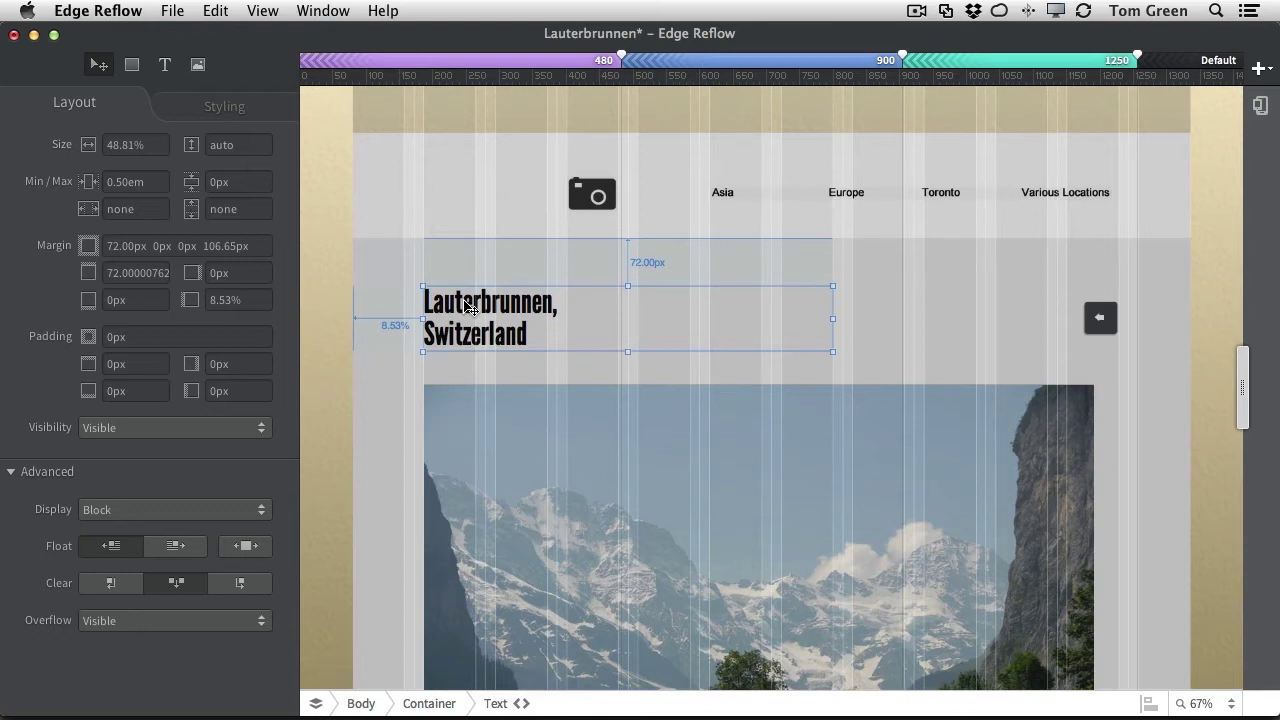
{"action": "left_click", "coordinate": [241, 106]}
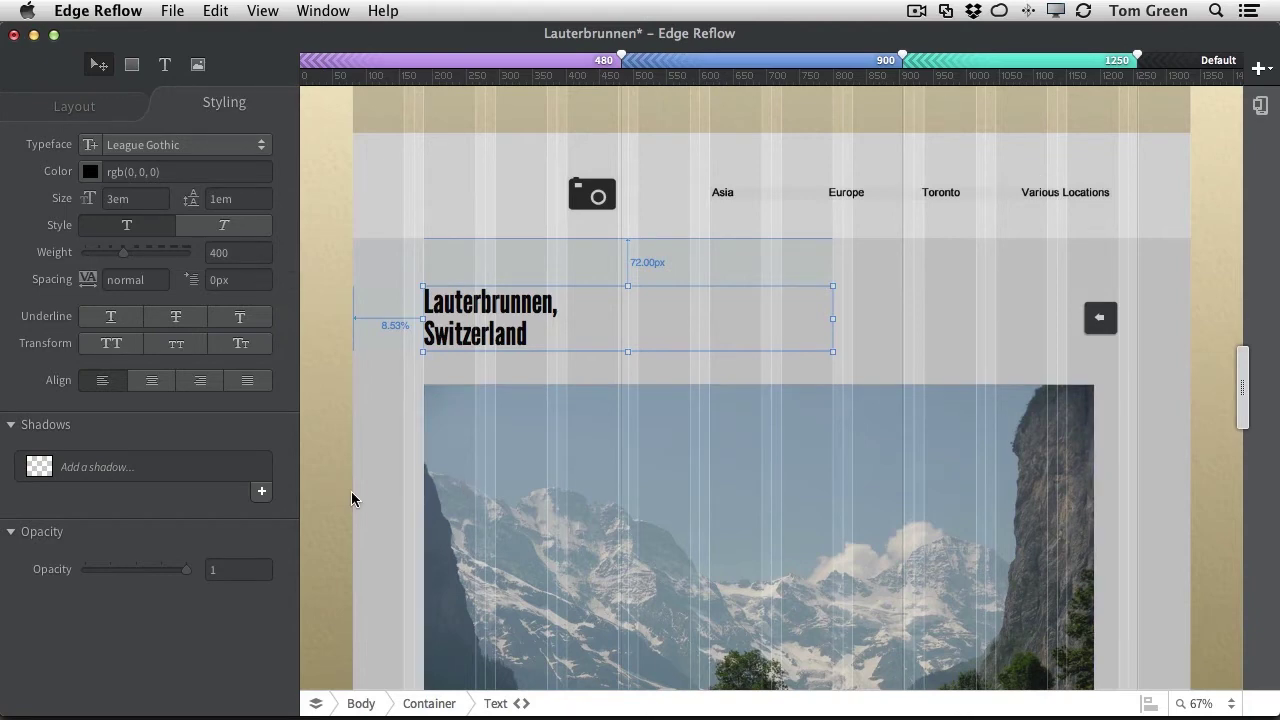
{"action": "scroll", "coordinate": [351, 491], "scroll_direction": "down", "scroll_amount": 5}
Step: Inspect the paragraph's Arial 0.90em font size, keeping em as the unit
{"action": "scroll", "coordinate": [351, 491], "scroll_direction": "down", "scroll_amount": 3}
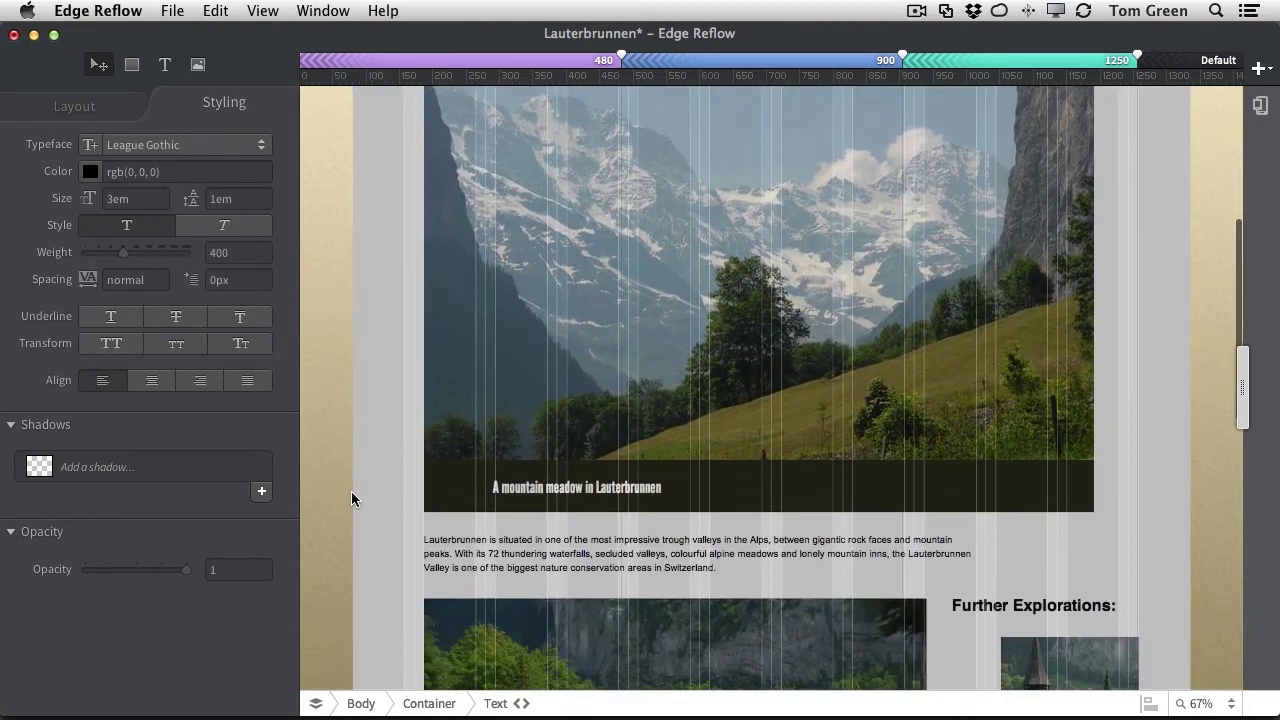
{"action": "left_click", "coordinate": [455, 552]}
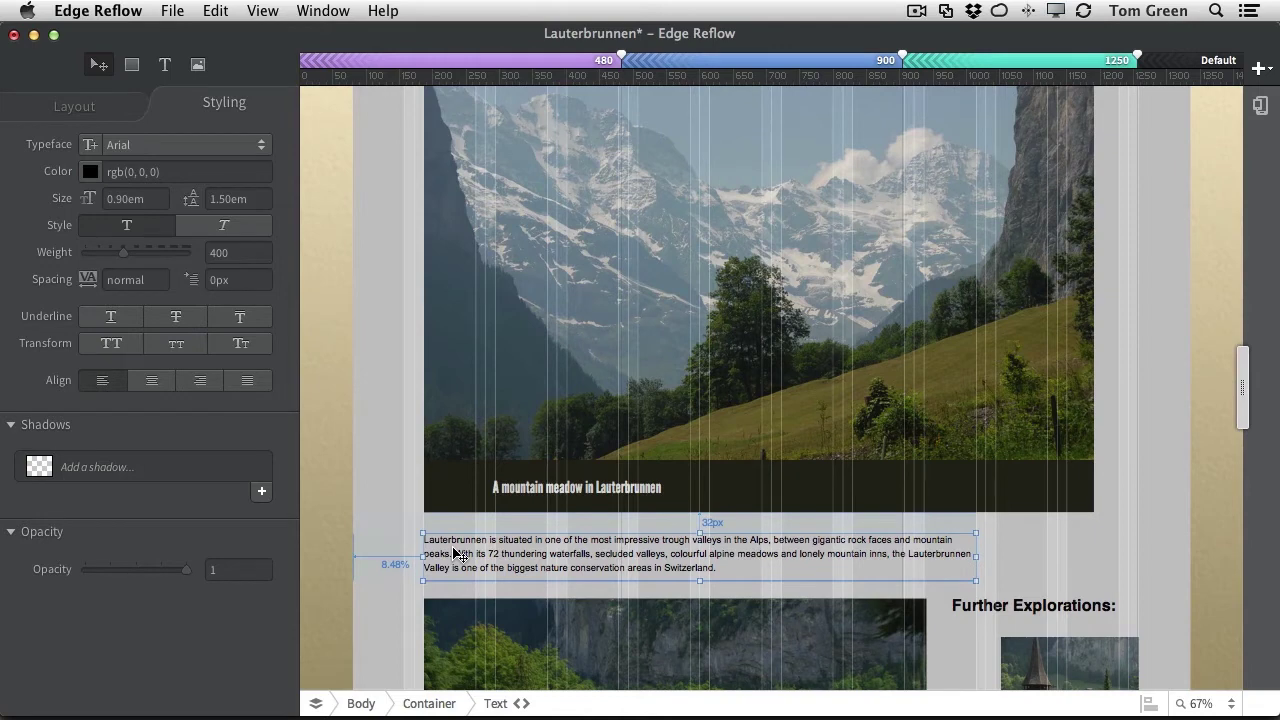
{"action": "left_click", "coordinate": [147, 198]}
{"action": "left_click_drag", "start_coordinate": [147, 198], "coordinate": [88, 199]}
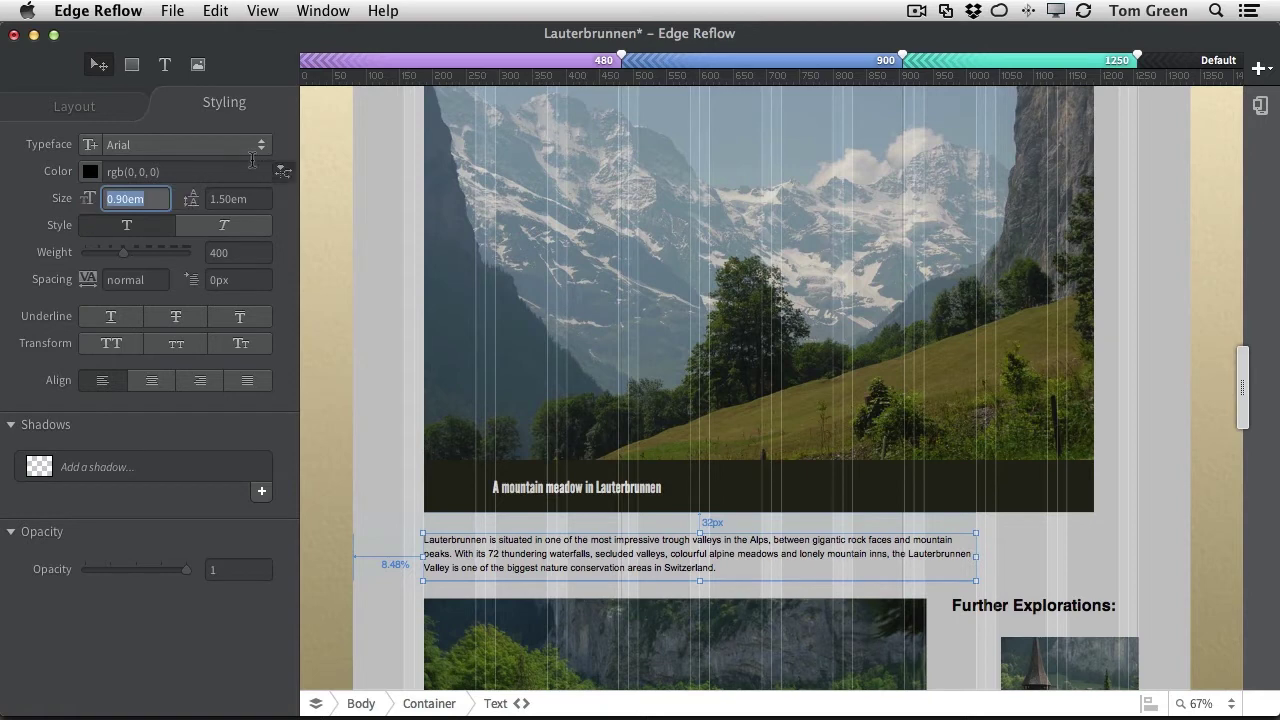
{"action": "left_click", "coordinate": [158, 199]}
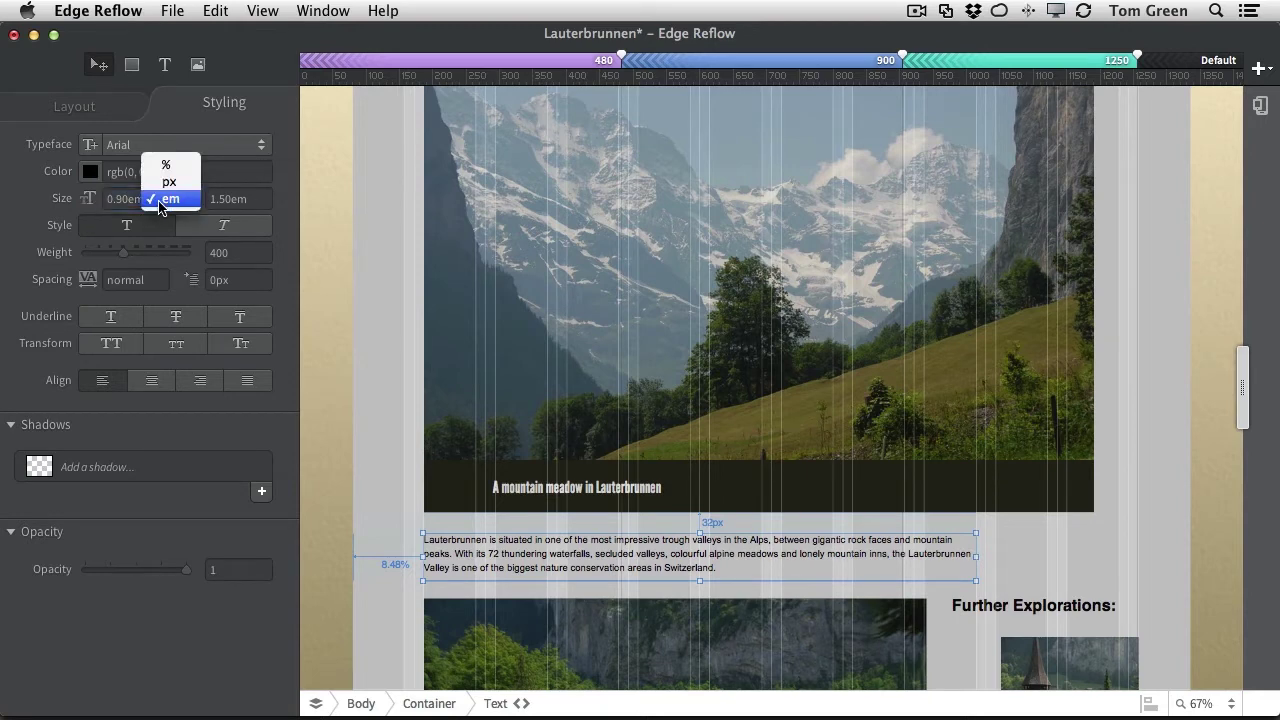
{"action": "left_click", "coordinate": [160, 200]}
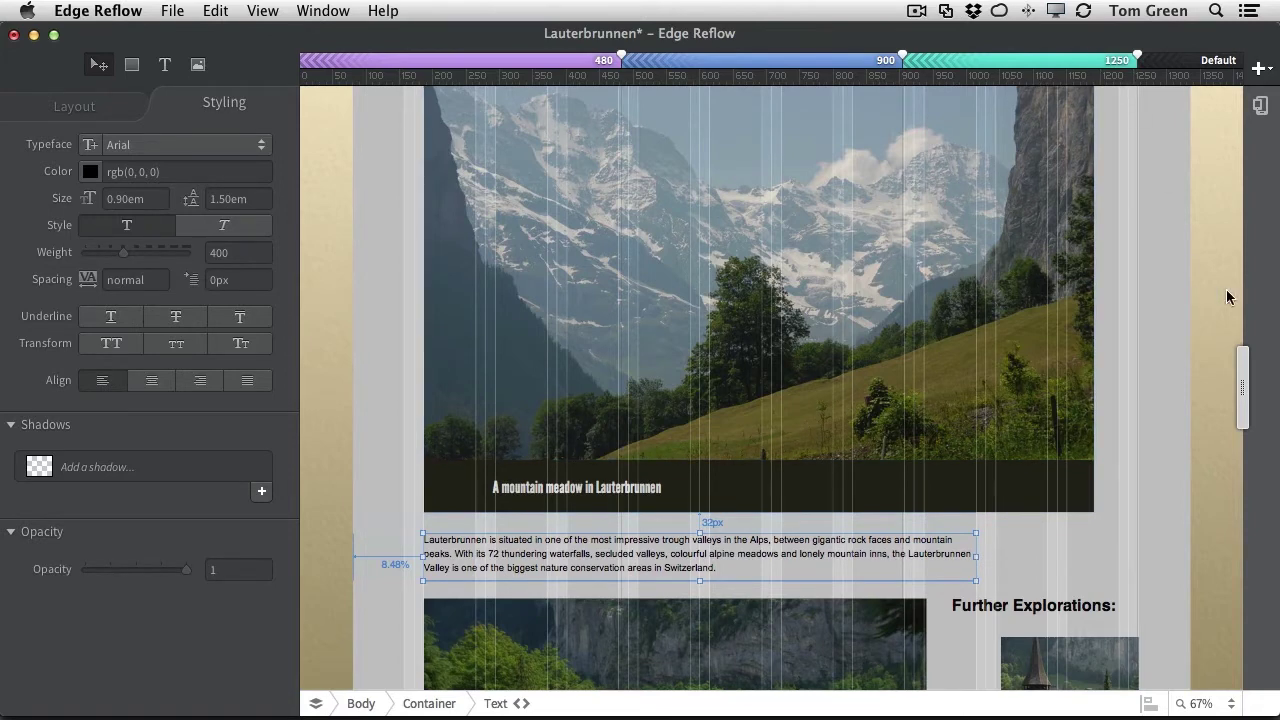
{"action": "left_click", "coordinate": [1068, 64]}
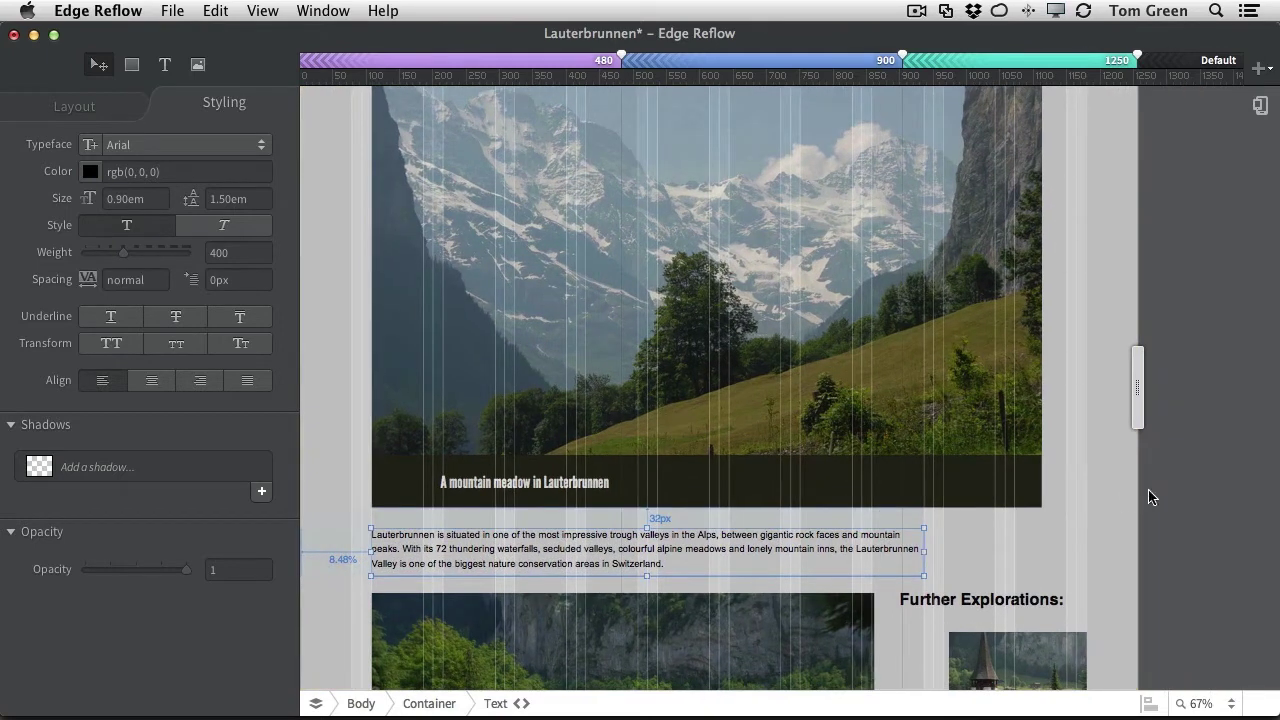
Step: Check the container's 95% layout size, viewing the canvas at 100% then back at 67%
{"action": "left_click", "coordinate": [351, 650]}
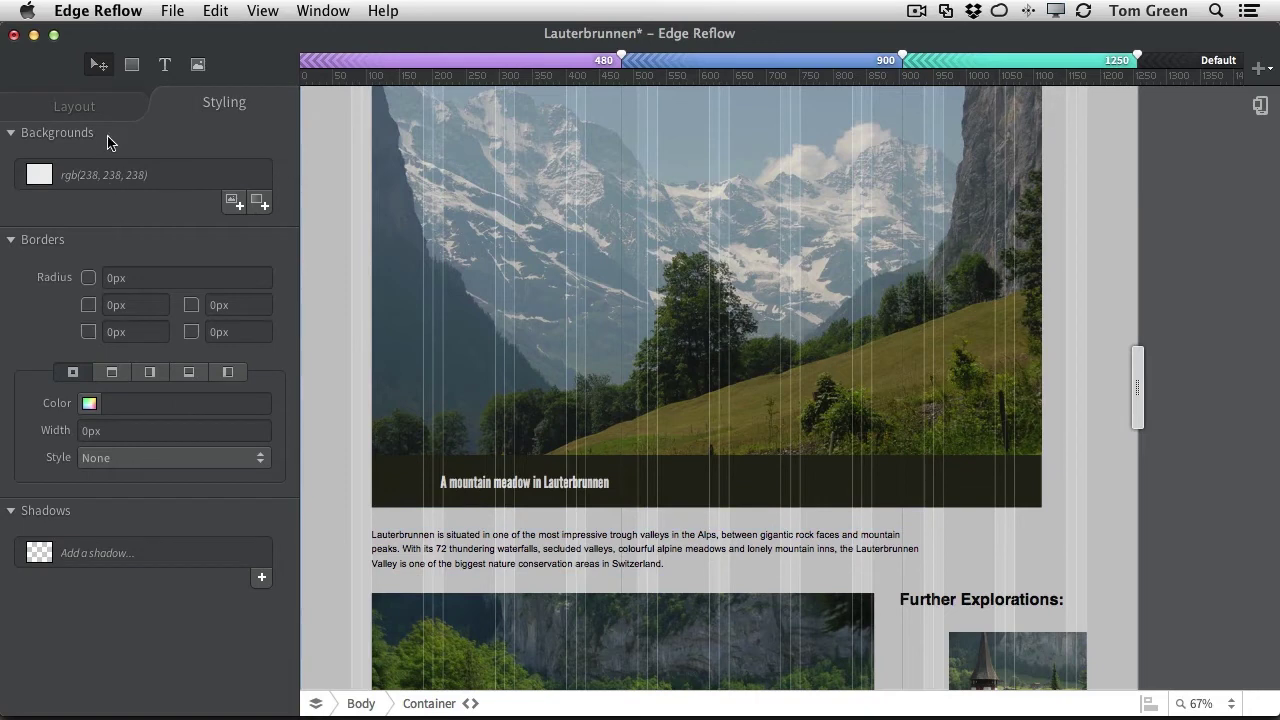
{"action": "left_click", "coordinate": [86, 112]}
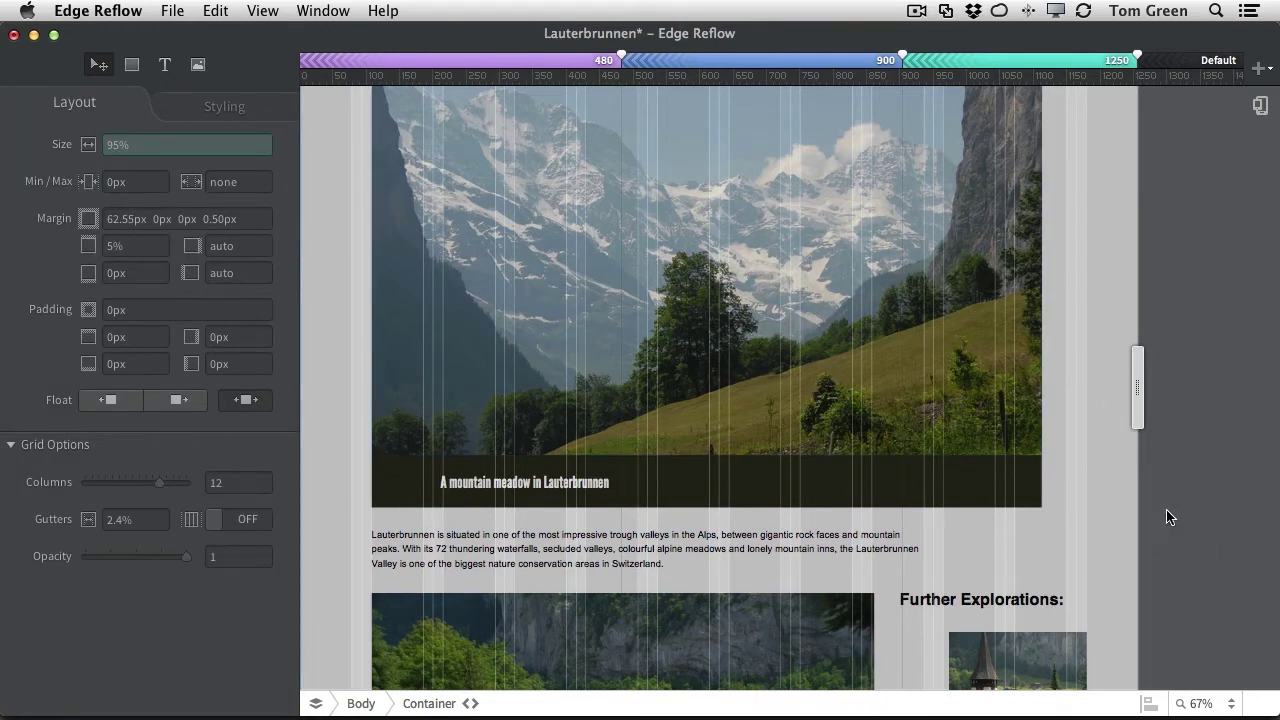
{"action": "left_click", "coordinate": [1202, 704]}
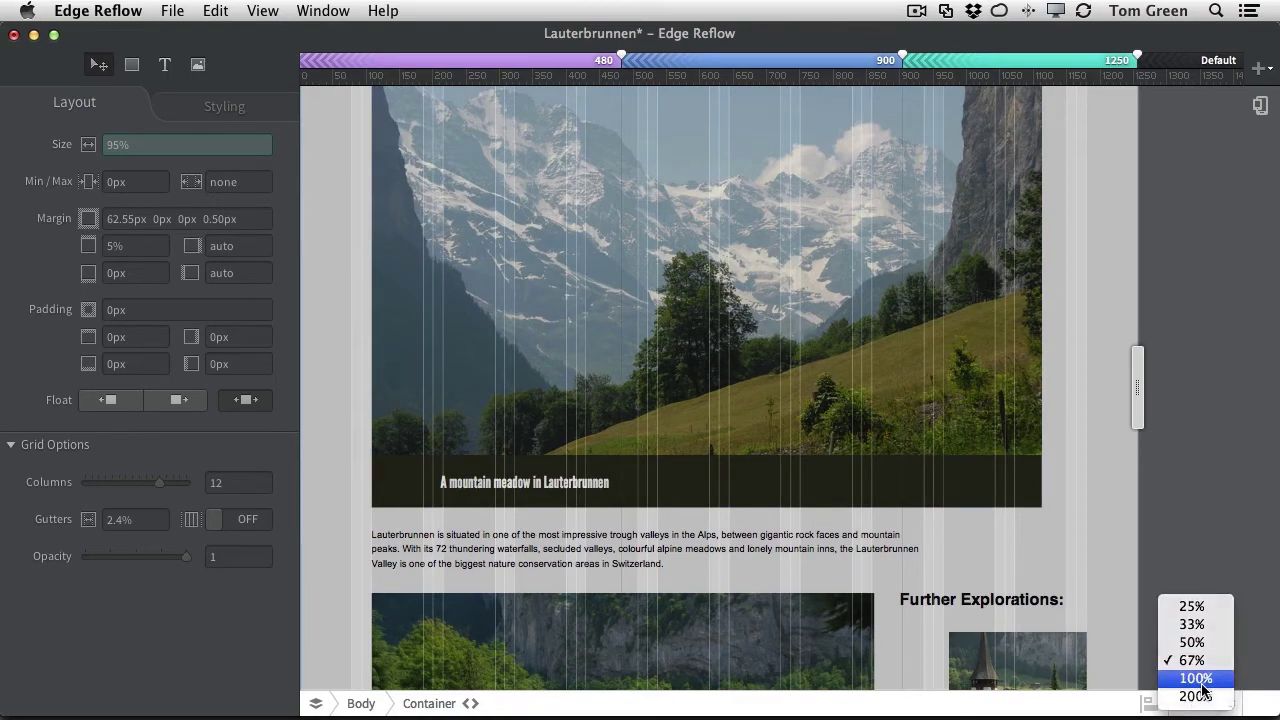
{"action": "left_click", "coordinate": [1200, 678]}
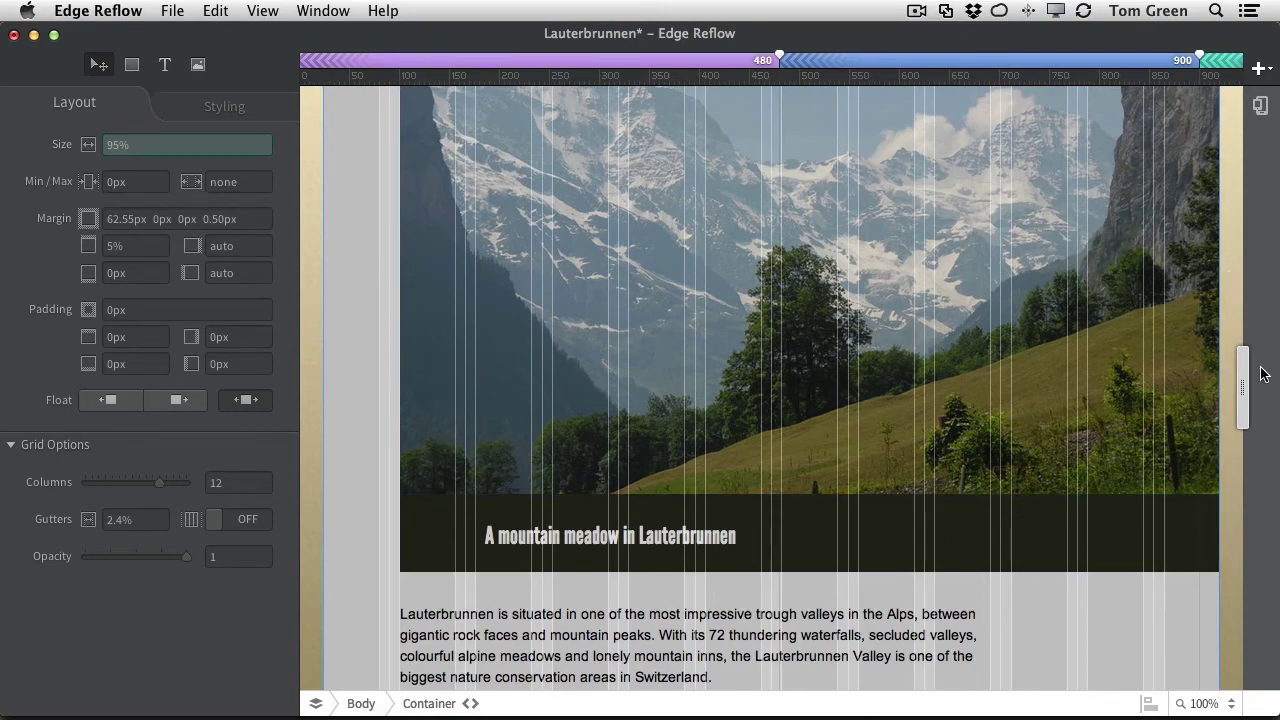
{"action": "scroll", "coordinate": [1222, 290], "scroll_direction": "up", "scroll_amount": 5}
{"action": "scroll", "coordinate": [1218, 307], "scroll_direction": "up", "scroll_amount": 3}
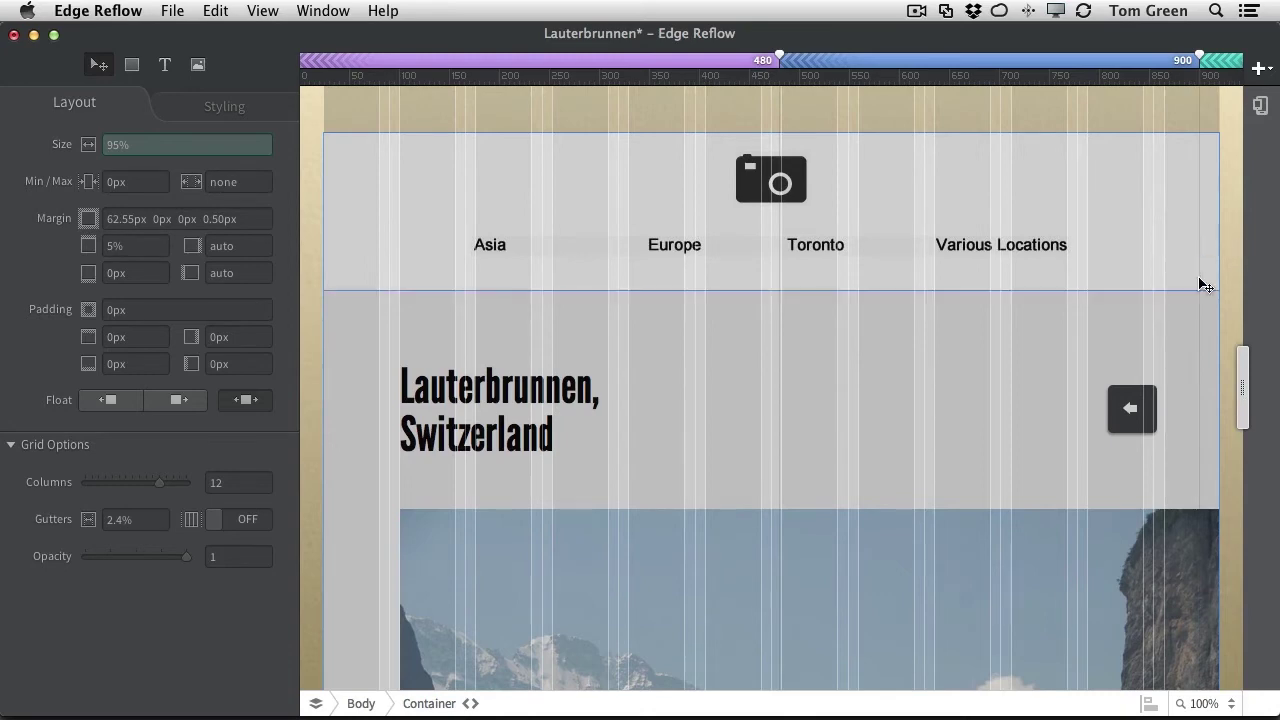
{"action": "scroll", "coordinate": [1117, 371], "scroll_direction": "down", "scroll_amount": 3}
{"action": "scroll", "coordinate": [1117, 372], "scroll_direction": "up", "scroll_amount": 3}
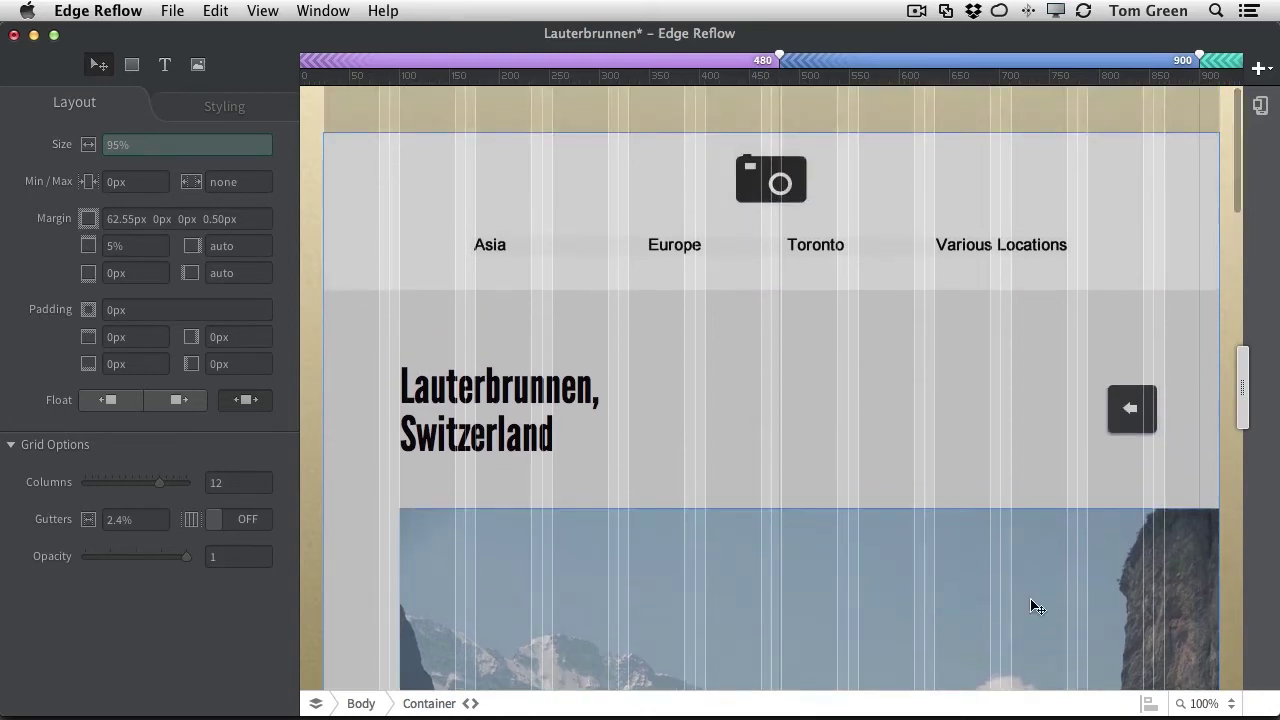
{"action": "scroll", "coordinate": [1100, 640], "scroll_direction": "down", "scroll_amount": 1}
{"action": "left_click", "coordinate": [1205, 703]}
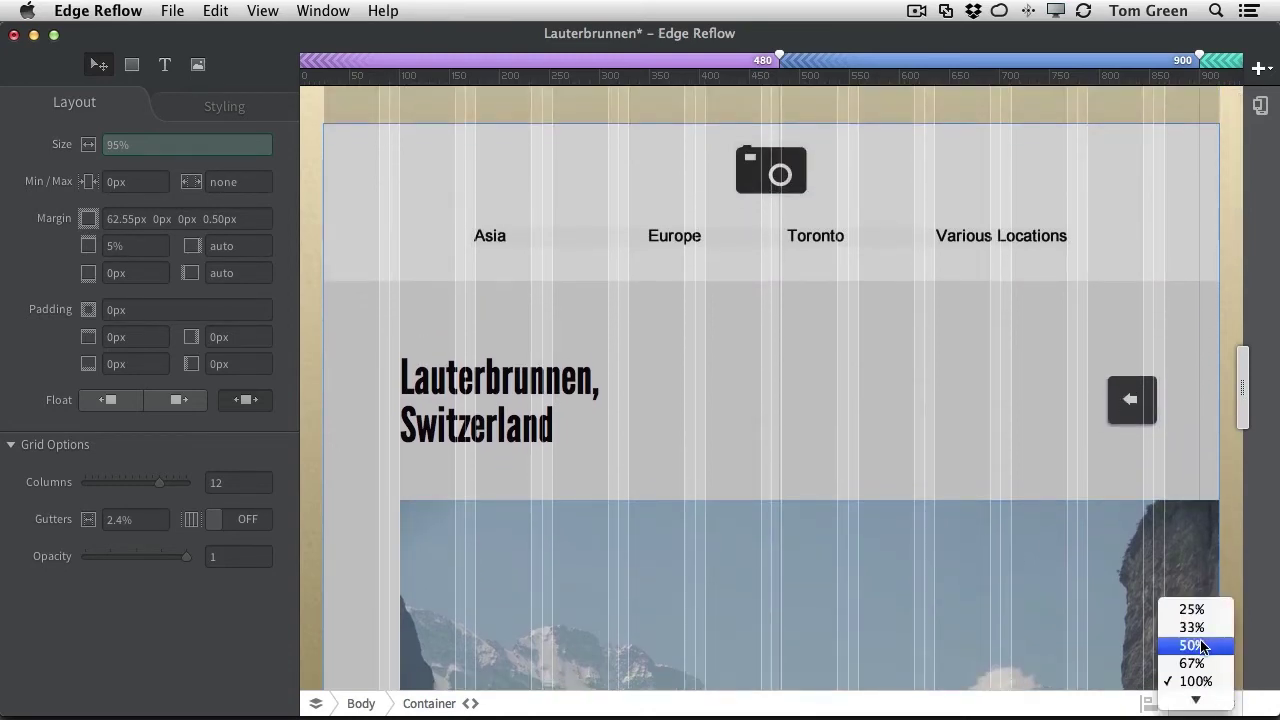
{"action": "left_click", "coordinate": [1192, 663]}
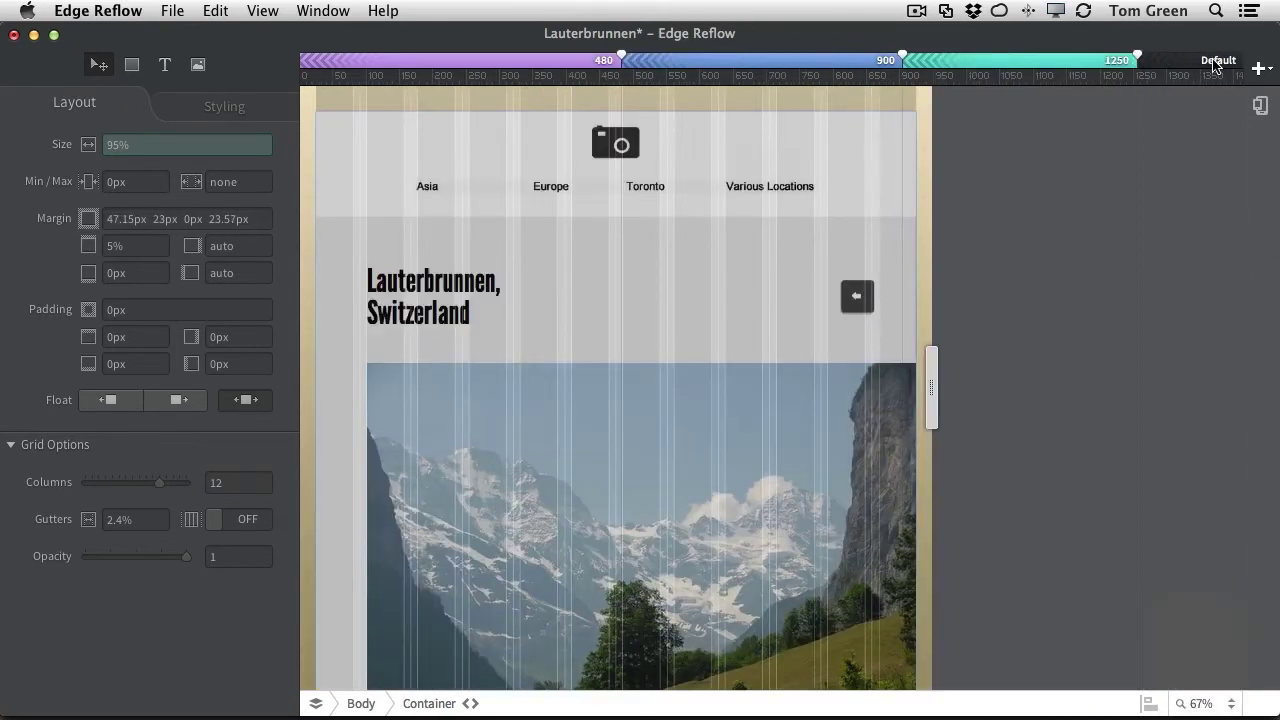
Step: Switch from the full 1250px preview to the 900–1250 breakpoint, keeping 67% zoom
{"action": "left_click", "coordinate": [1215, 62]}
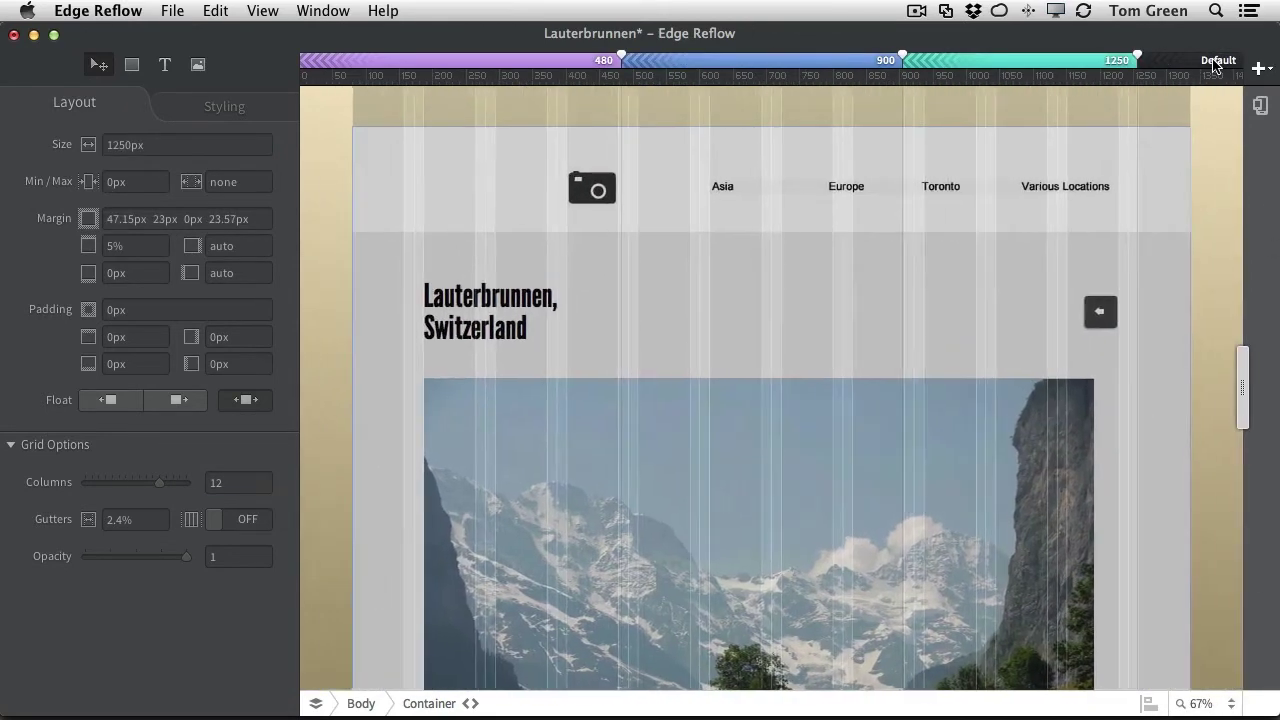
{"action": "left_click", "coordinate": [1064, 68]}
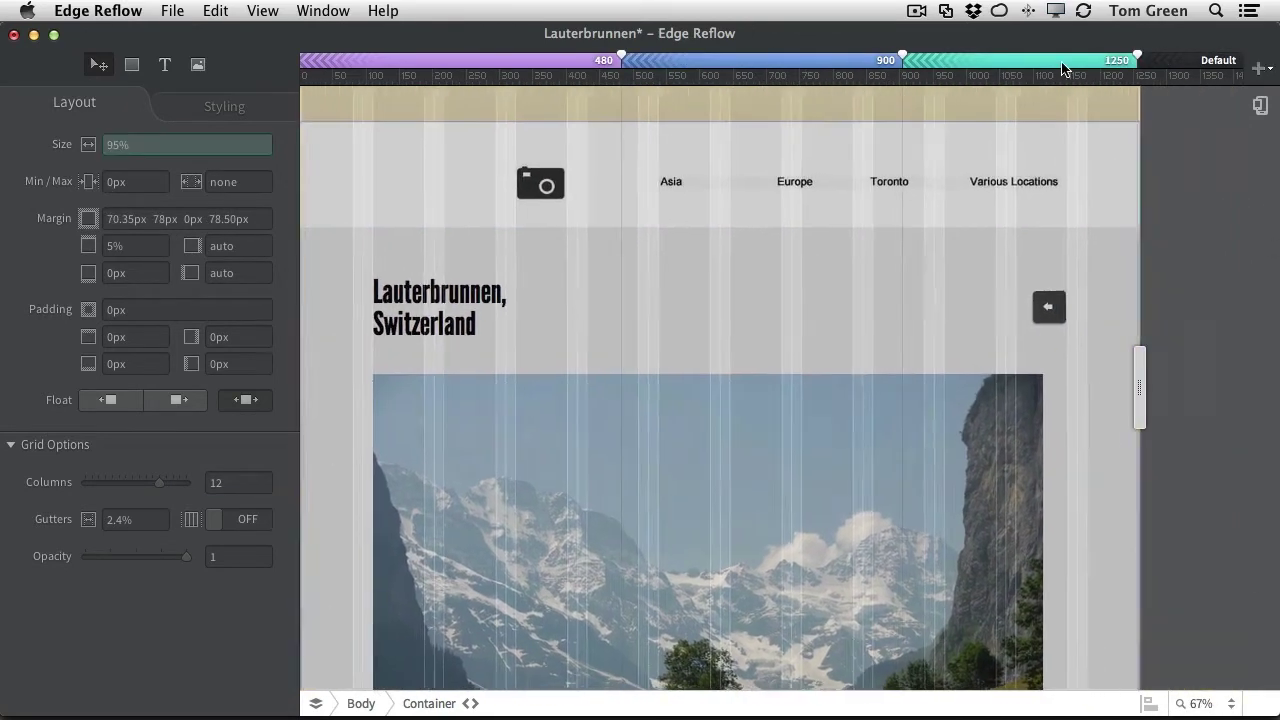
{"action": "left_click", "coordinate": [1138, 398]}
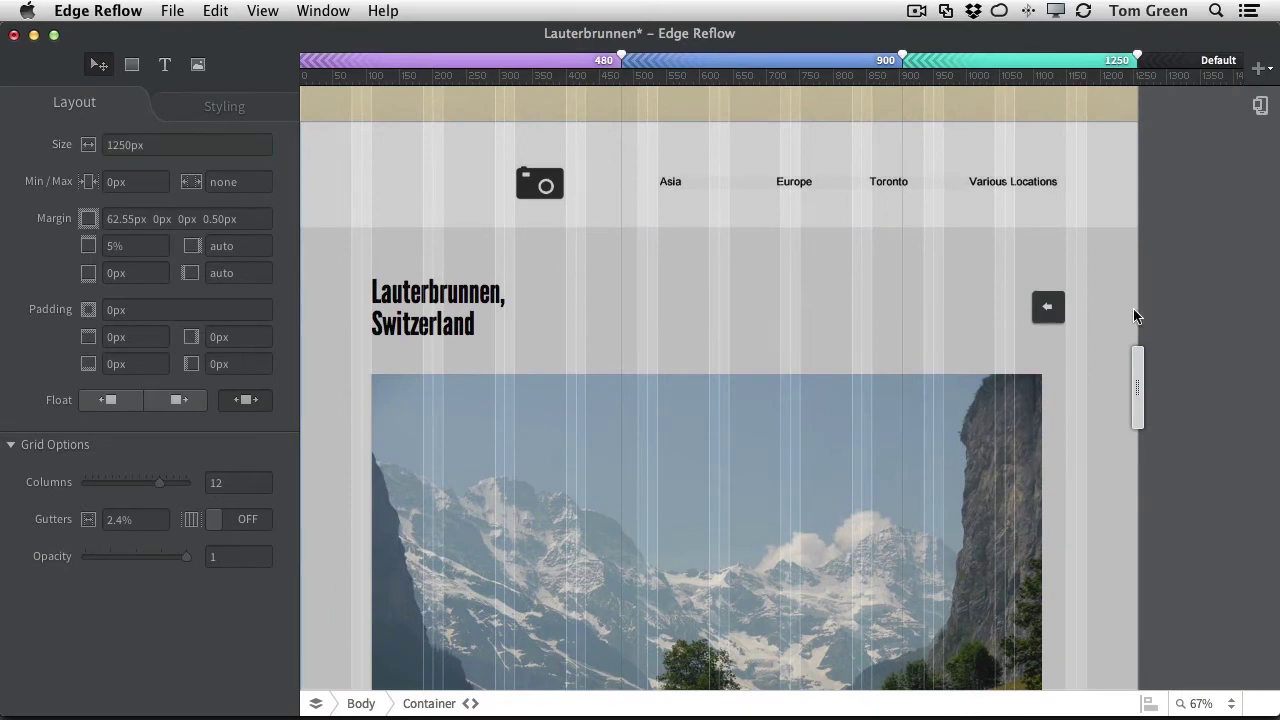
{"action": "left_click", "coordinate": [1208, 700]}
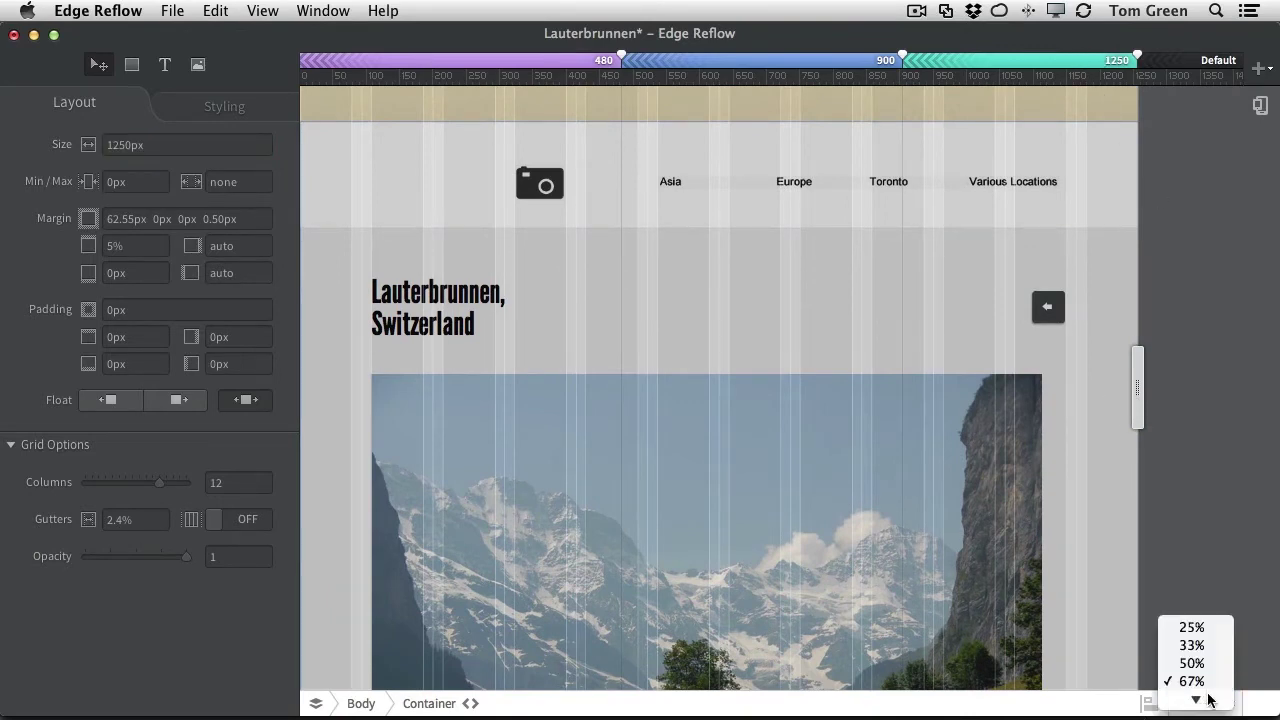
{"action": "left_click", "coordinate": [1196, 683]}
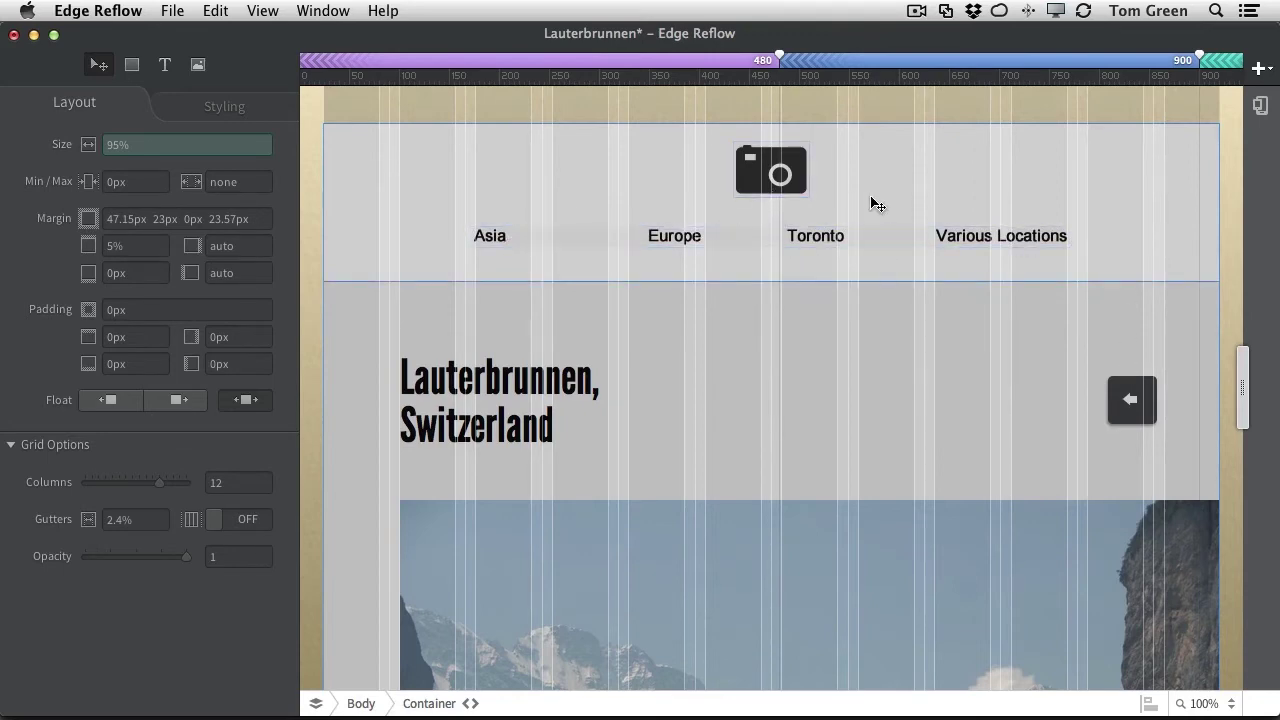
Step: Select the camera logo and navigation links, then scroll to the Further Explorations thumbnails
{"action": "left_click", "coordinate": [765, 172]}
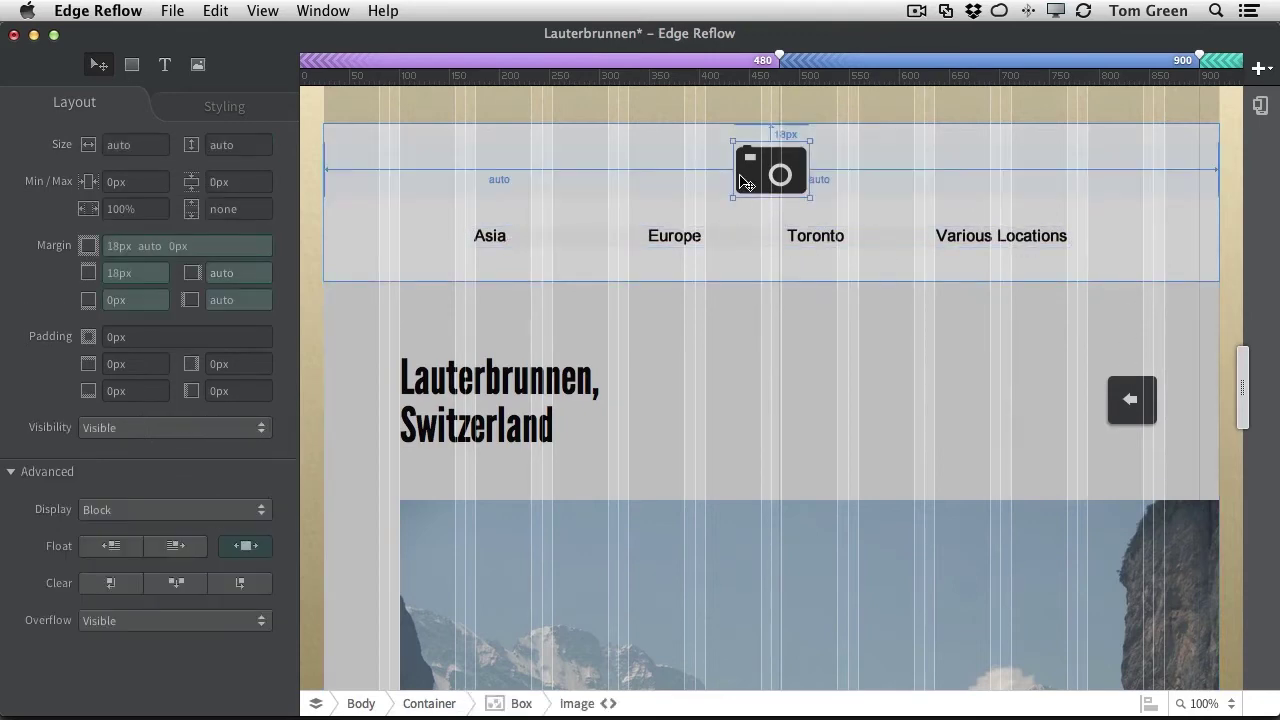
{"action": "left_click", "coordinate": [683, 238]}
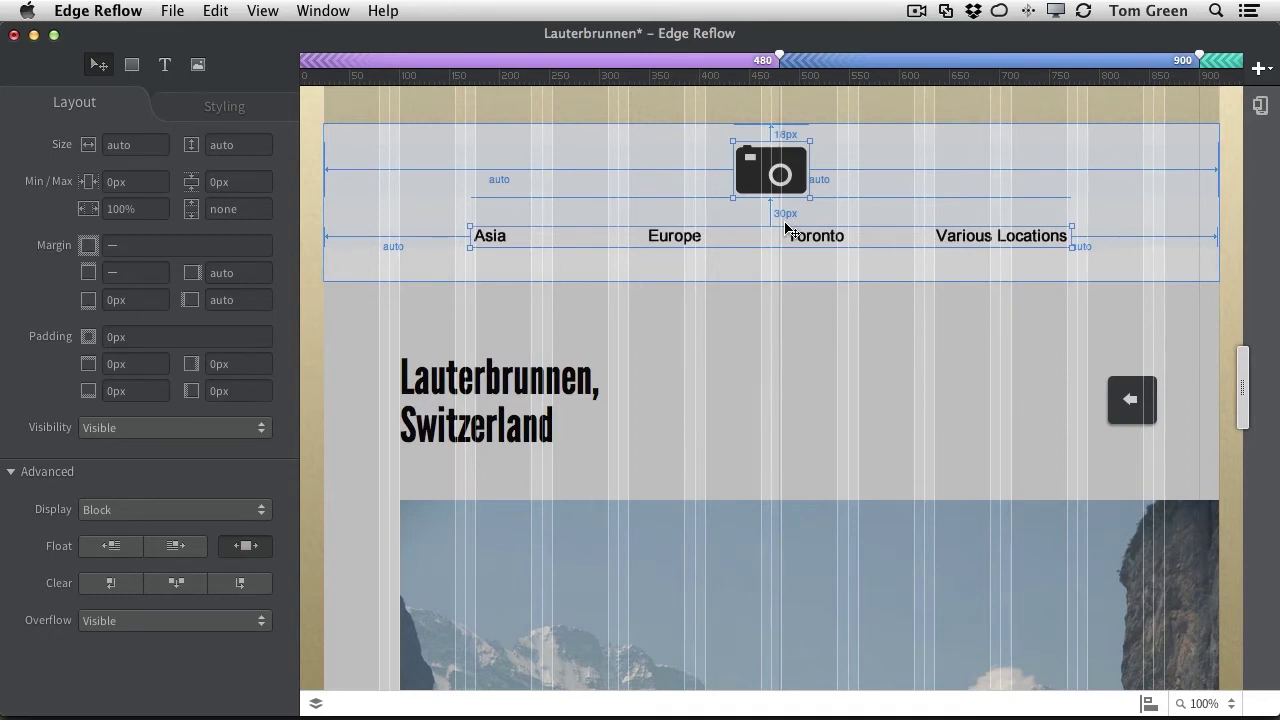
{"action": "scroll", "coordinate": [796, 329], "scroll_direction": "down", "scroll_amount": 10}
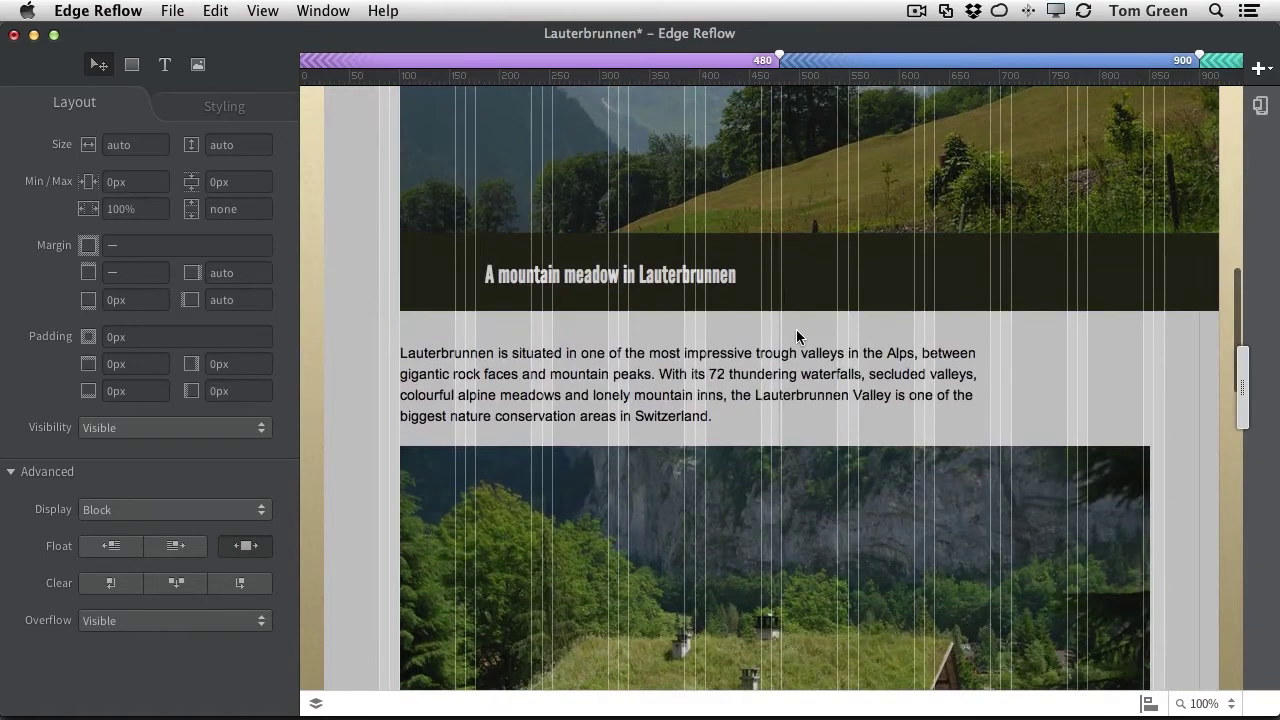
{"action": "scroll", "coordinate": [796, 334], "scroll_direction": "down", "scroll_amount": 10}
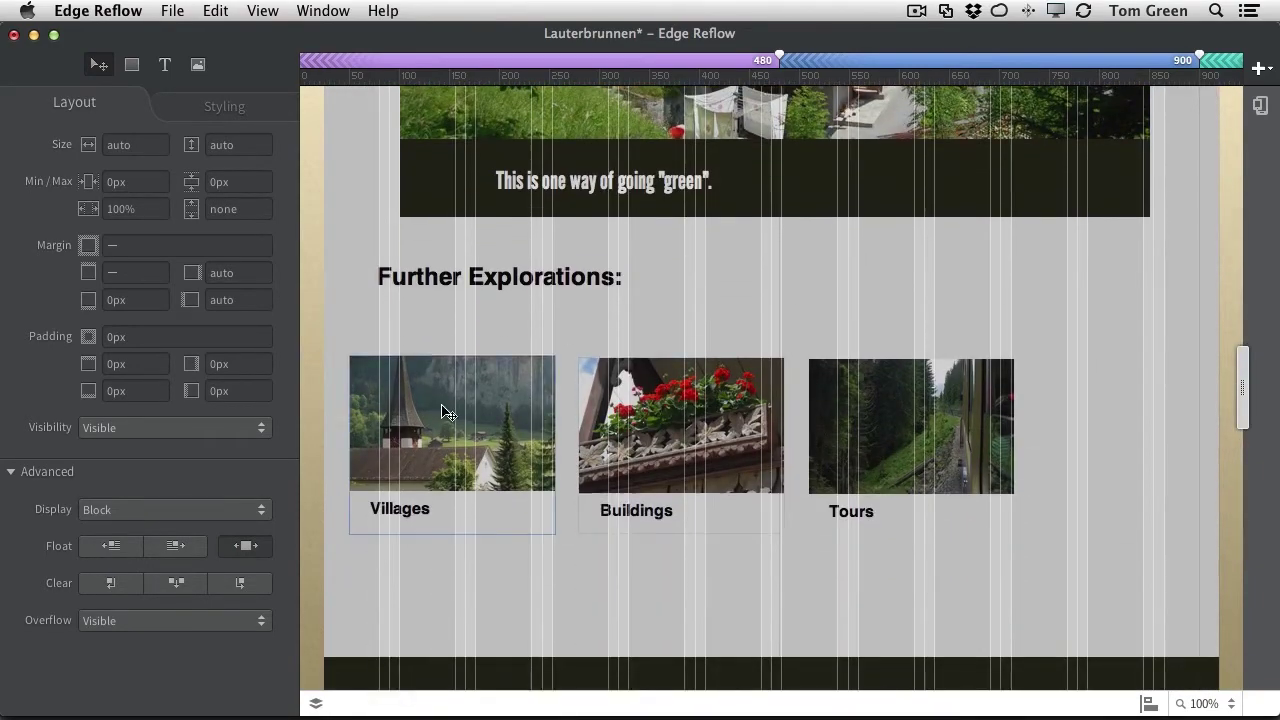
{"action": "left_click", "coordinate": [1207, 703]}
Step: At 67% zoom, widen the page past the 900 breakpoint and select the Villages thumbnail group
{"action": "left_click", "coordinate": [1208, 666]}
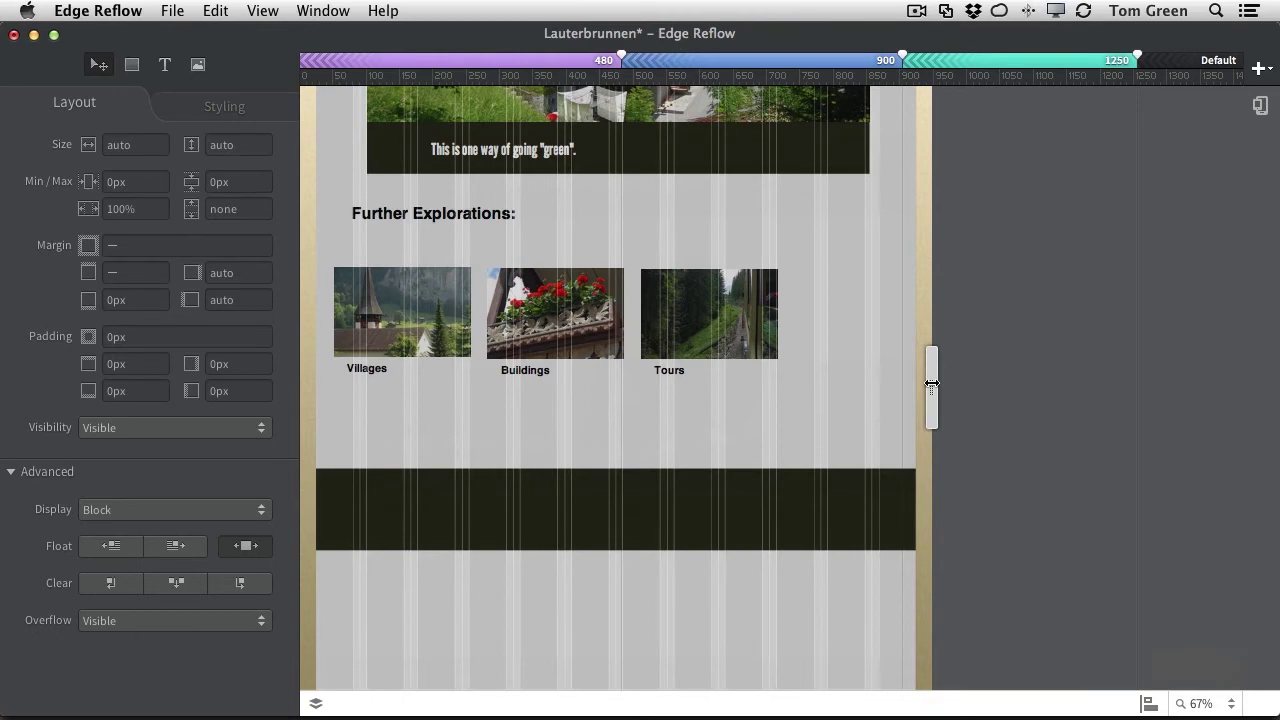
{"action": "left_click_drag", "start_coordinate": [931, 387], "coordinate": [1137, 389]}
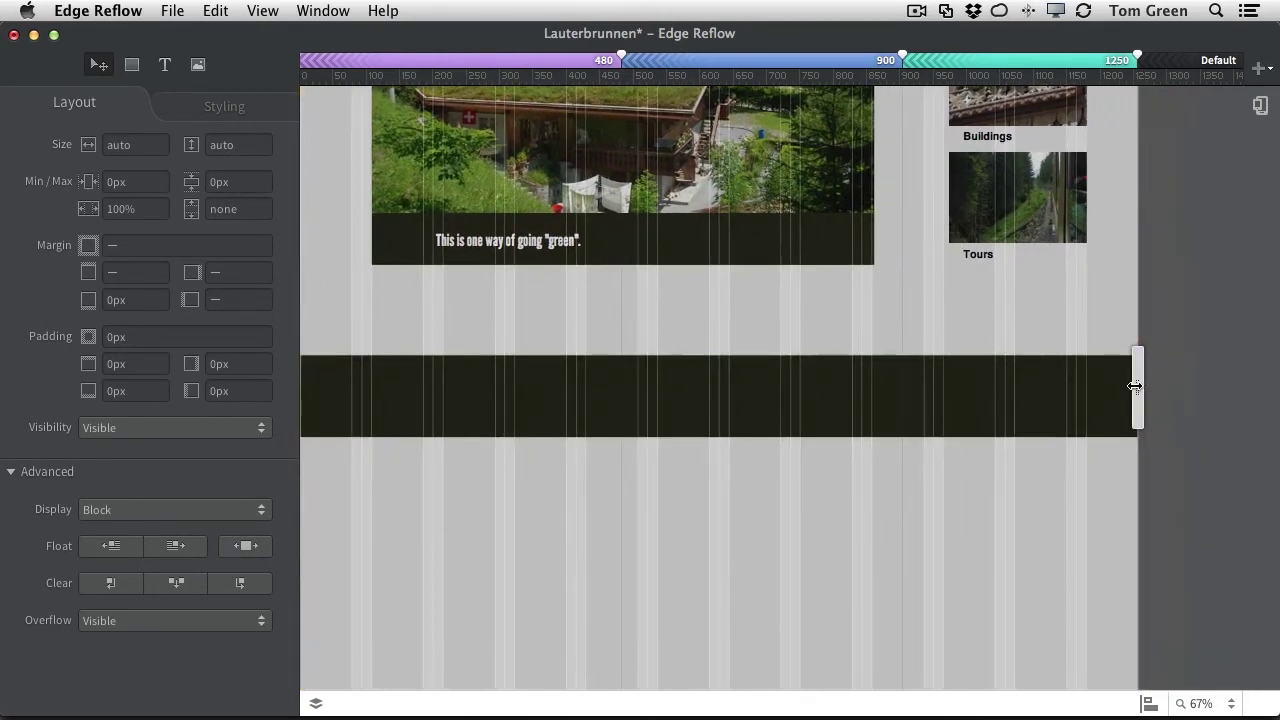
{"action": "scroll", "coordinate": [977, 366], "scroll_direction": "up", "scroll_amount": 5}
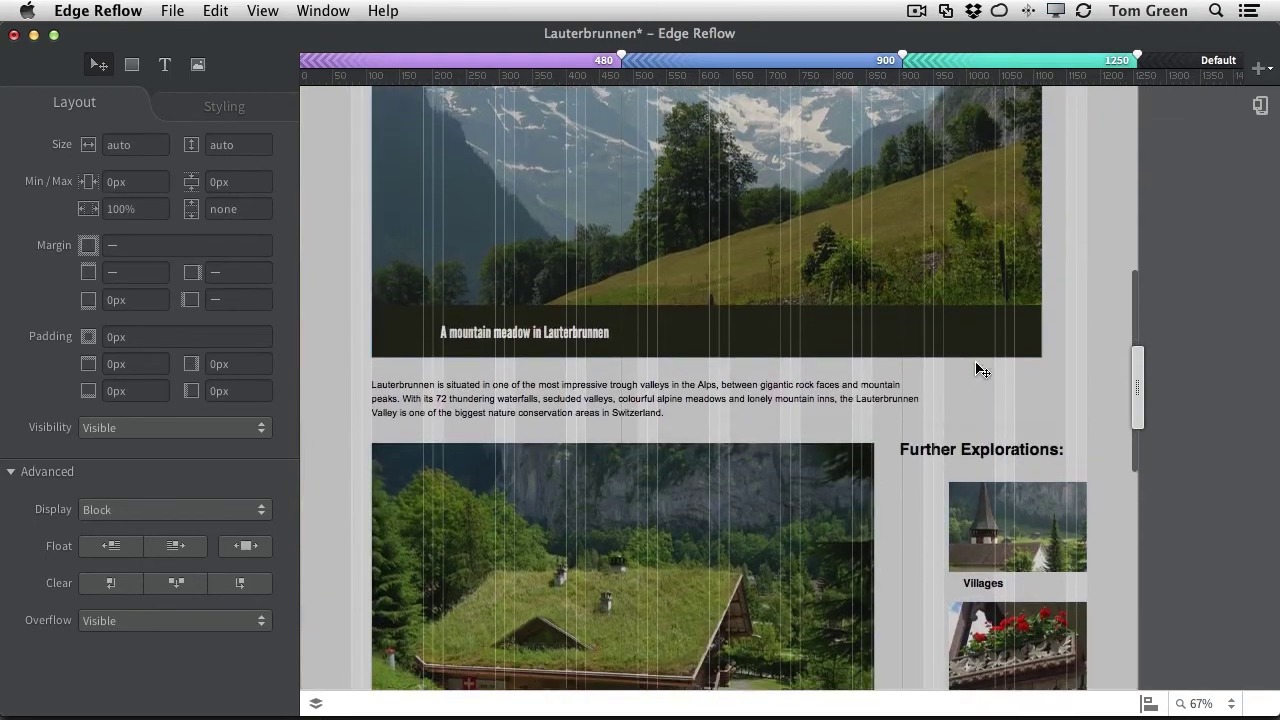
{"action": "scroll", "coordinate": [980, 368], "scroll_direction": "down", "scroll_amount": 3}
{"action": "left_click_drag", "start_coordinate": [1137, 389], "coordinate": [1097, 360]}
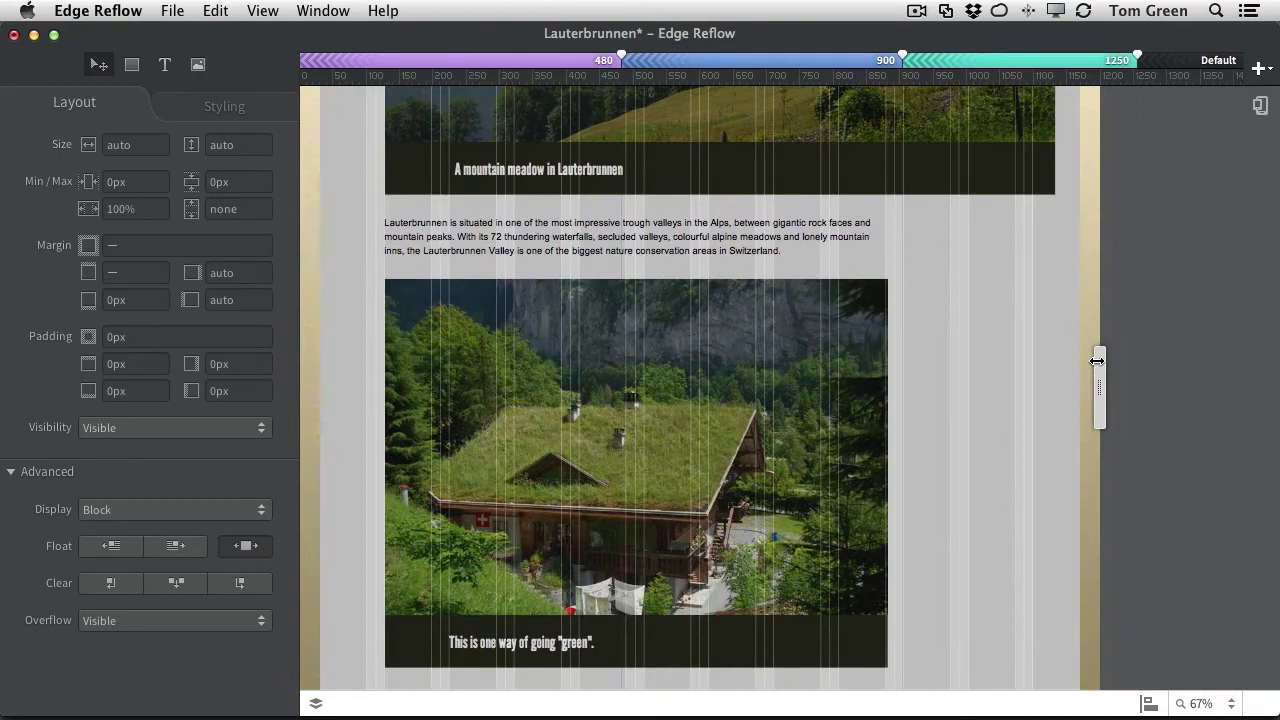
{"action": "scroll", "coordinate": [1009, 546], "scroll_direction": "down", "scroll_amount": 5}
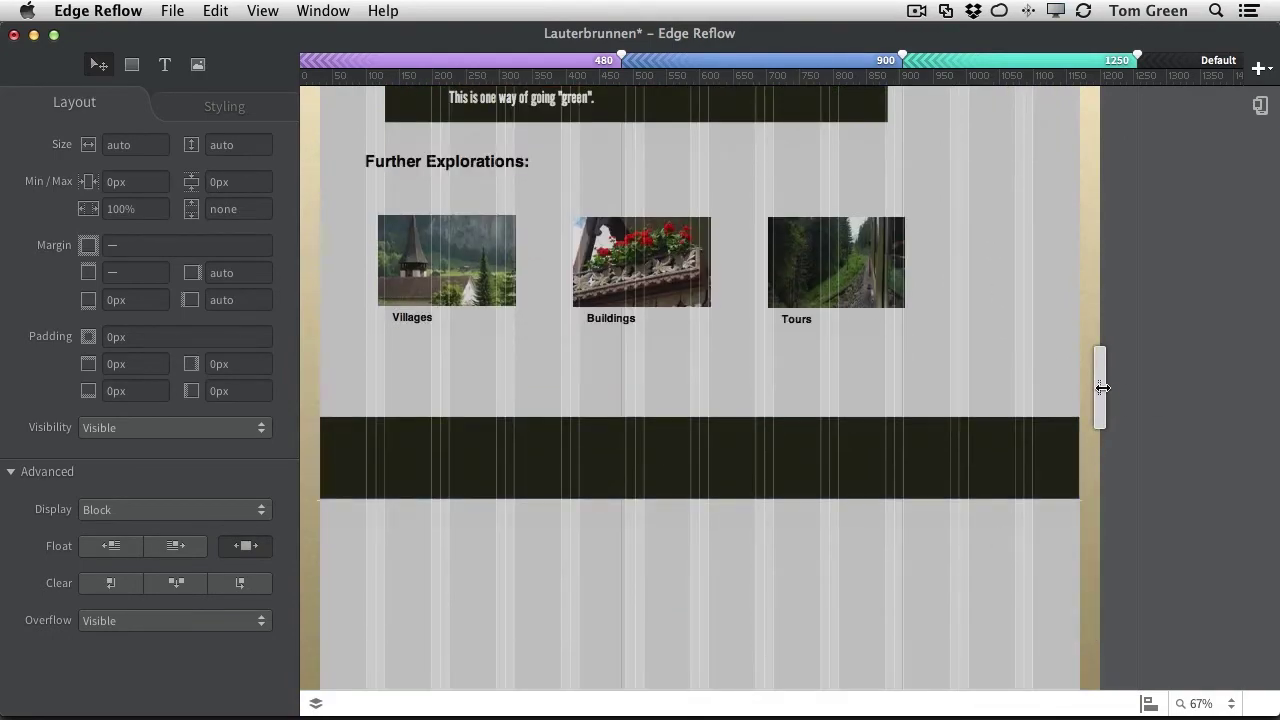
{"action": "left_click_drag", "start_coordinate": [1101, 387], "coordinate": [1114, 385]}
{"action": "scroll", "coordinate": [1057, 357], "scroll_direction": "up", "scroll_amount": 3}
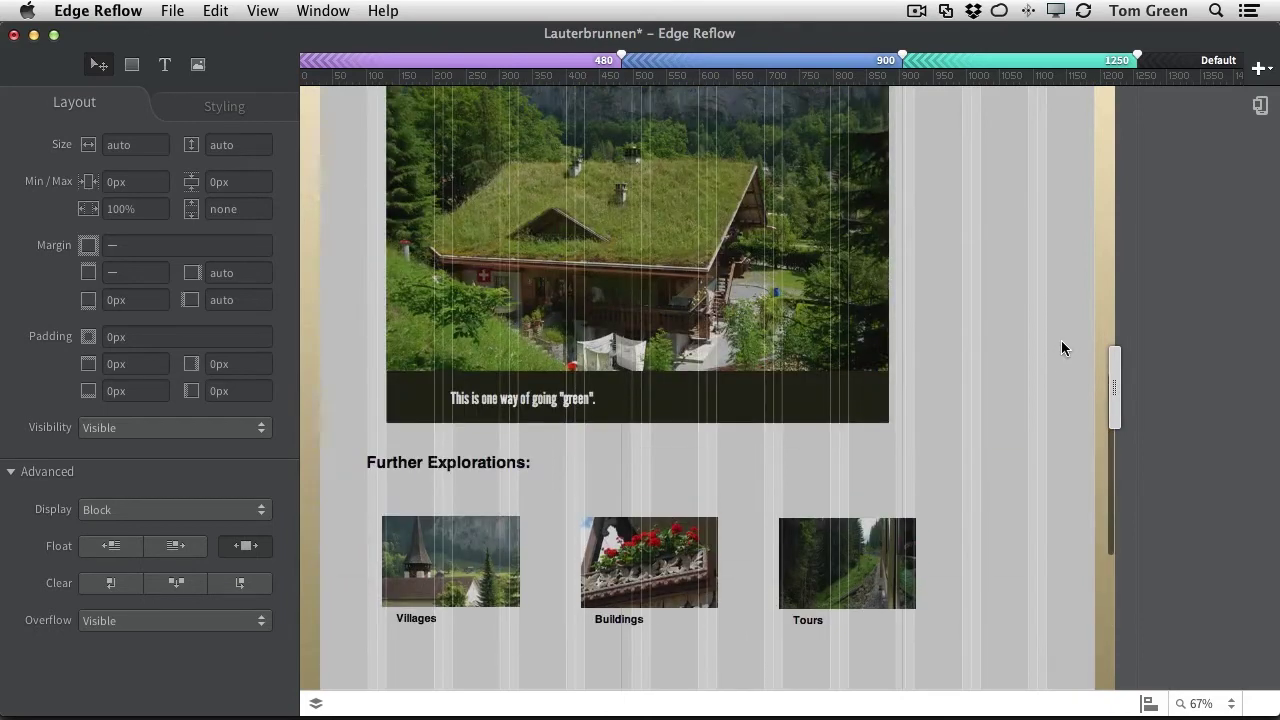
{"action": "scroll", "coordinate": [1060, 285], "scroll_direction": "up", "scroll_amount": 1}
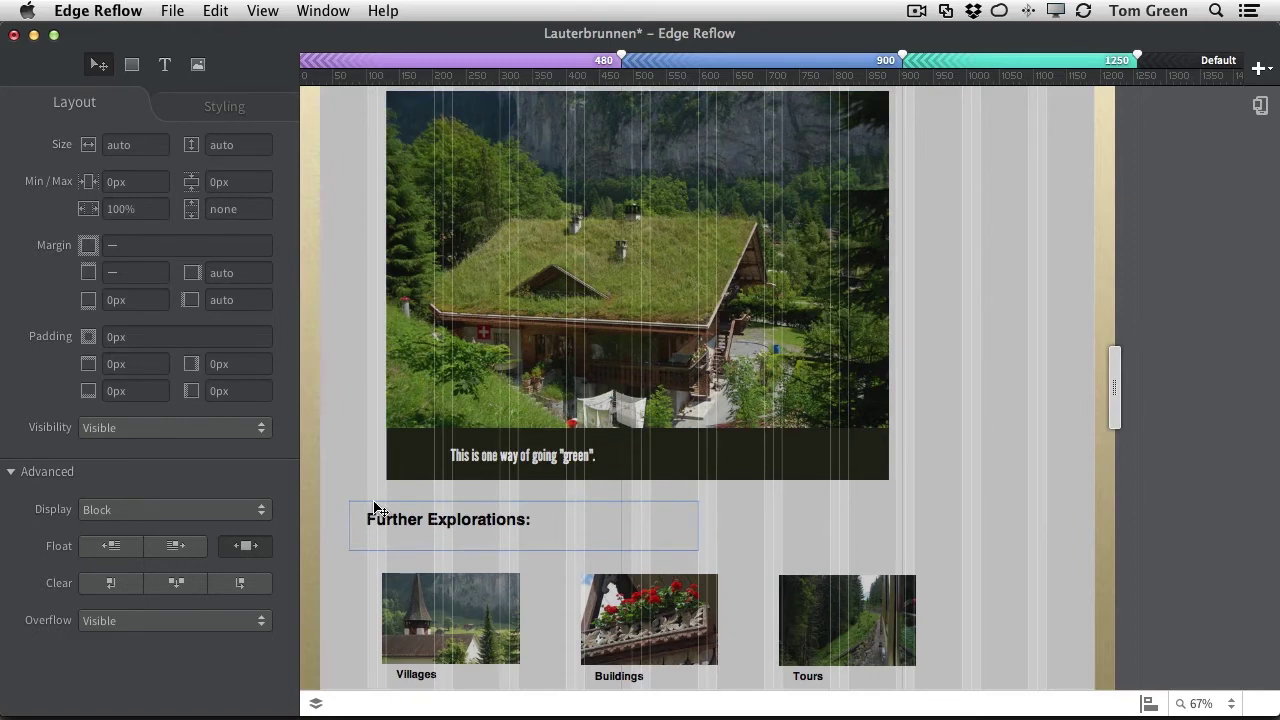
{"action": "scroll", "coordinate": [377, 514], "scroll_direction": "down", "scroll_amount": 2}
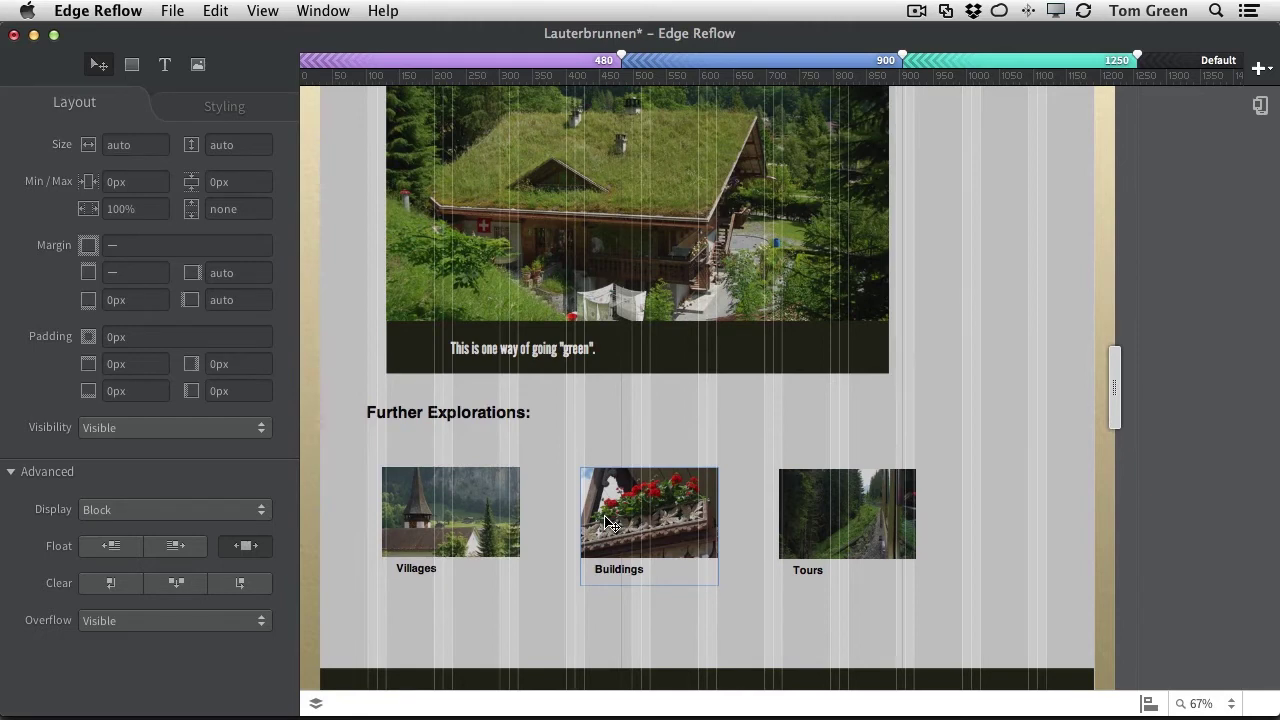
{"action": "left_click", "coordinate": [432, 525]}
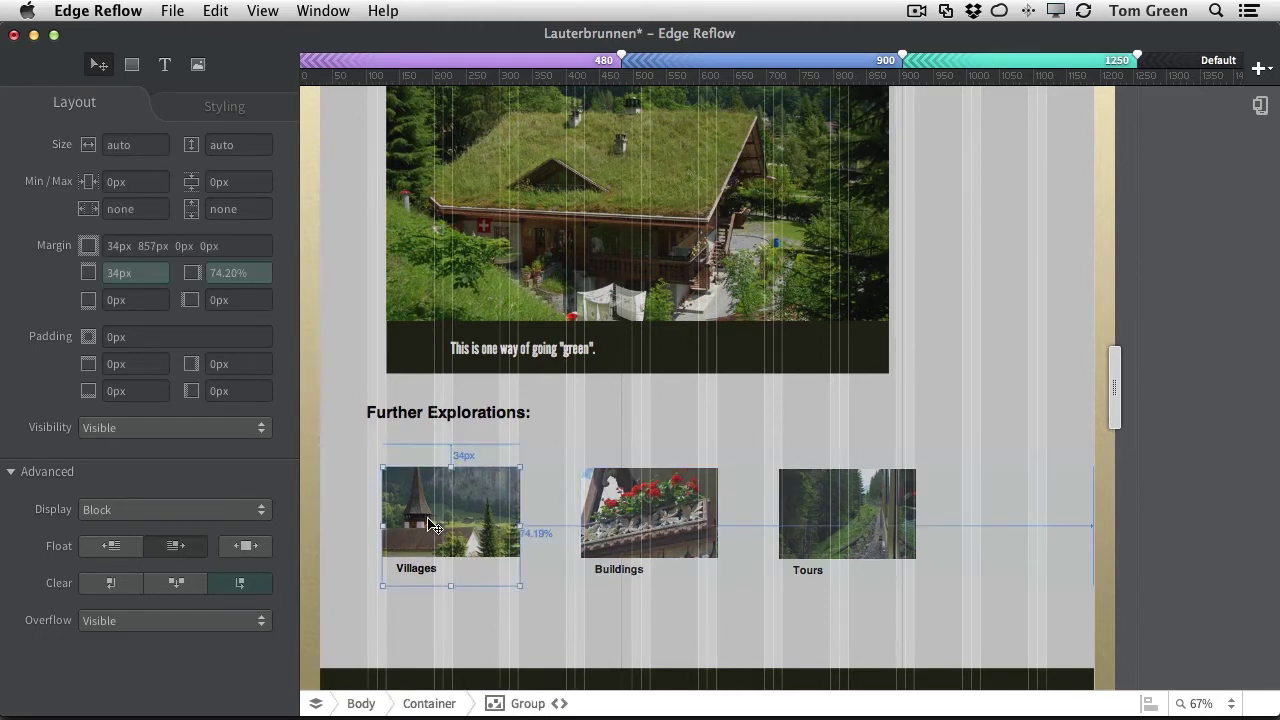
{"action": "left_click", "coordinate": [493, 704]}
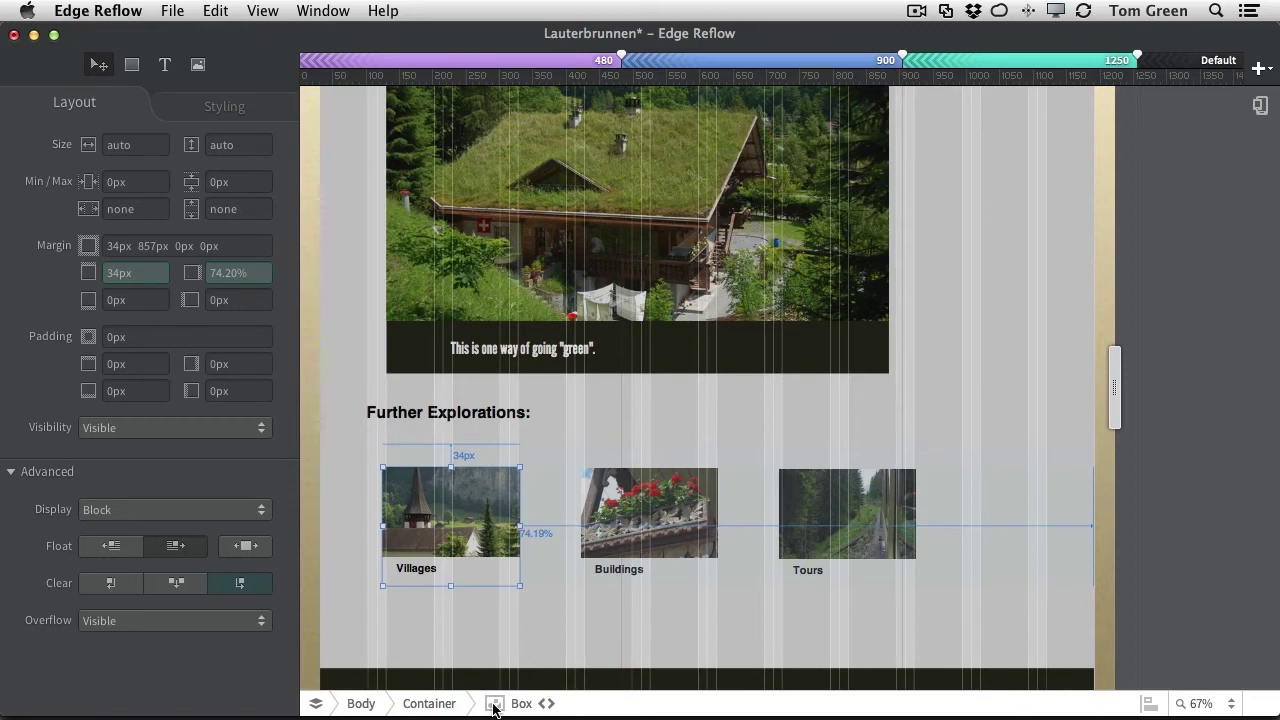
{"action": "left_click", "coordinate": [458, 613]}
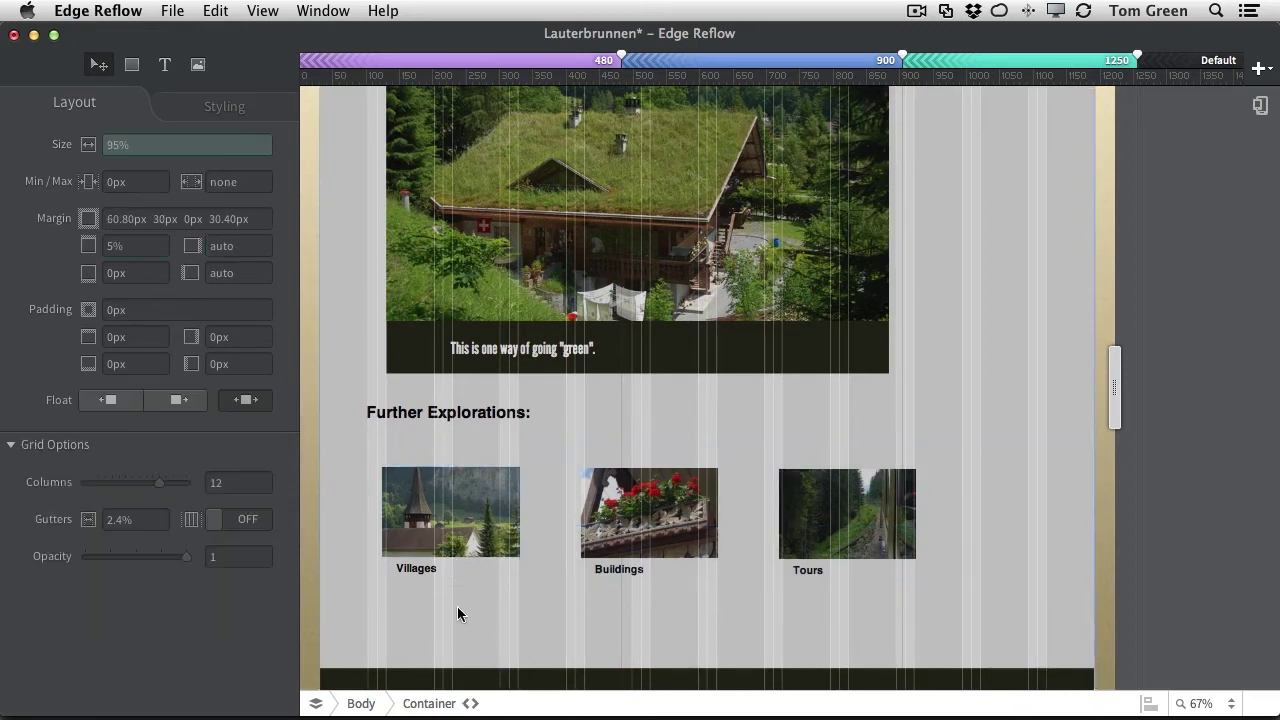
{"action": "left_click", "coordinate": [414, 568]}
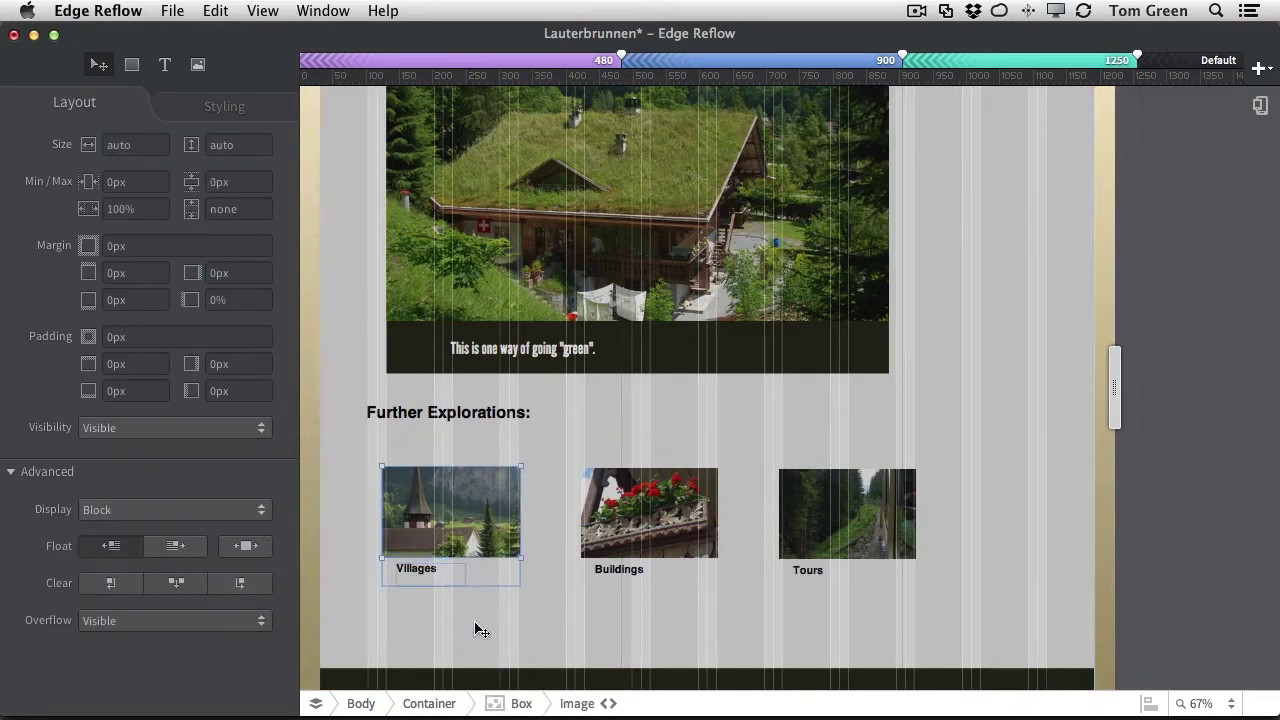
{"action": "left_click", "coordinate": [495, 706]}
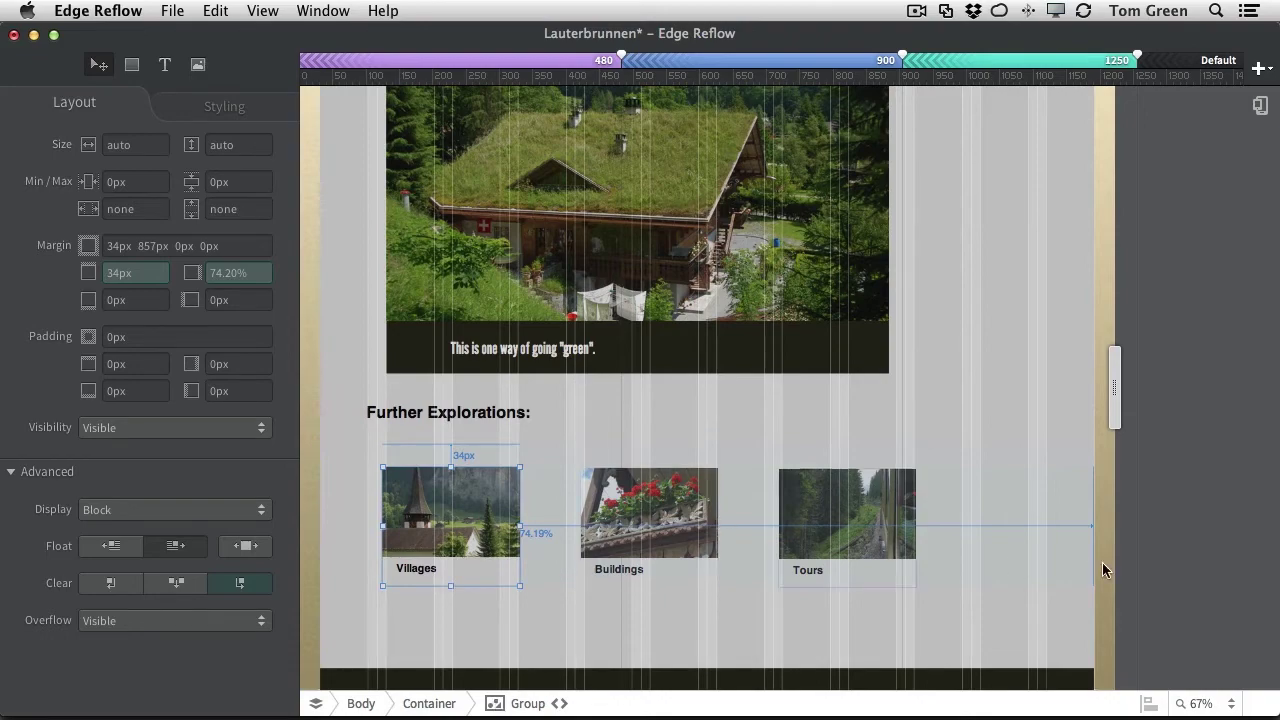
Step: Narrow the page until the thumbnails stack into one column, viewed at 100% zoom
{"action": "left_click_drag", "start_coordinate": [1113, 389], "coordinate": [865, 351]}
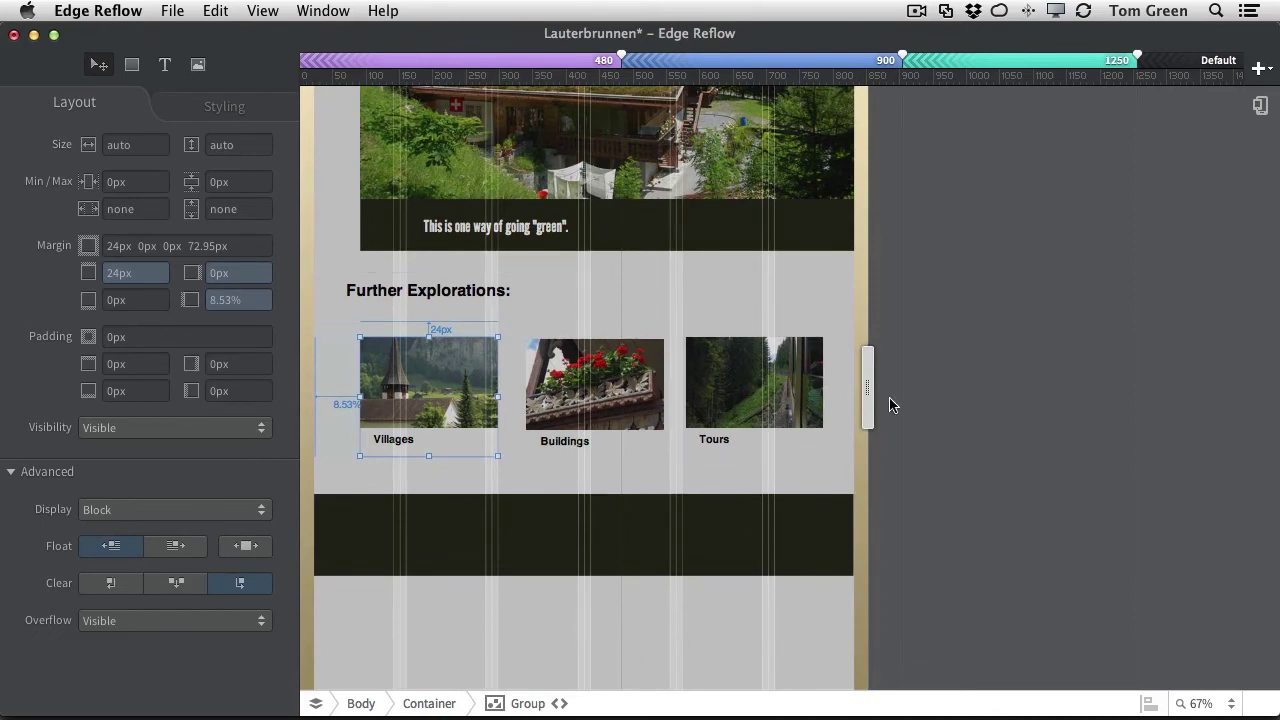
{"action": "left_click_drag", "start_coordinate": [869, 394], "coordinate": [594, 347]}
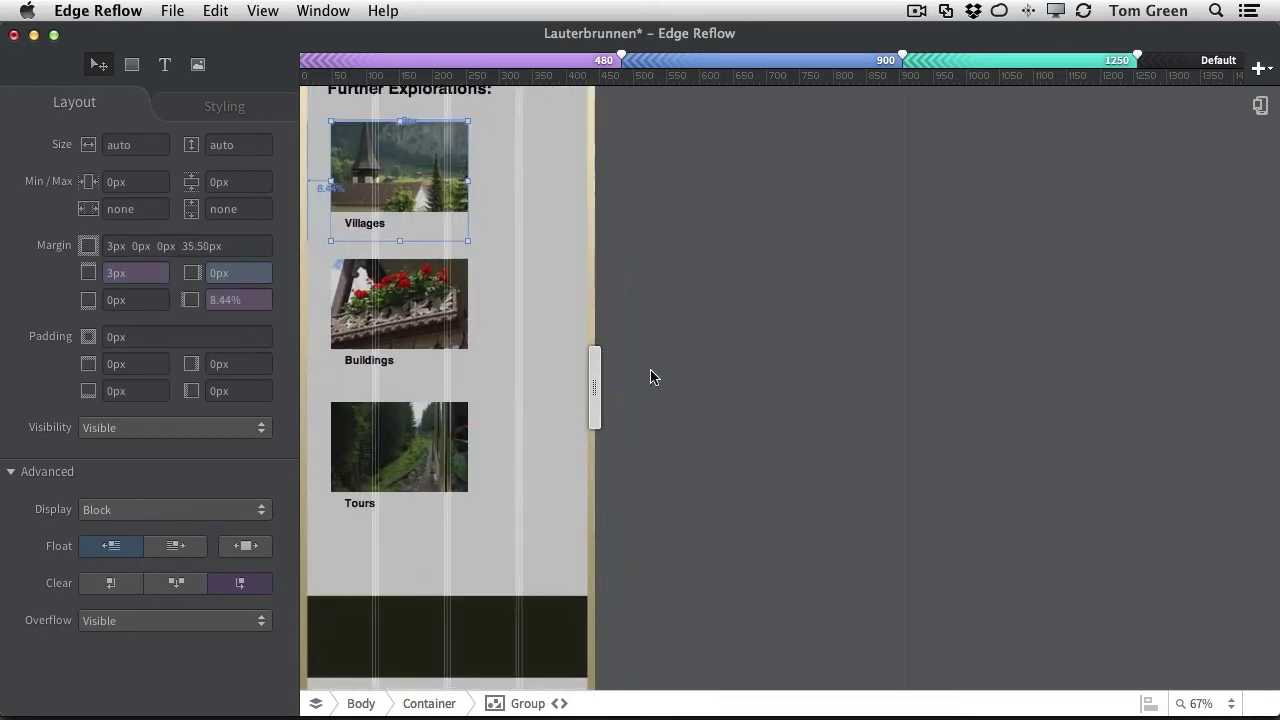
{"action": "left_click", "coordinate": [1220, 704]}
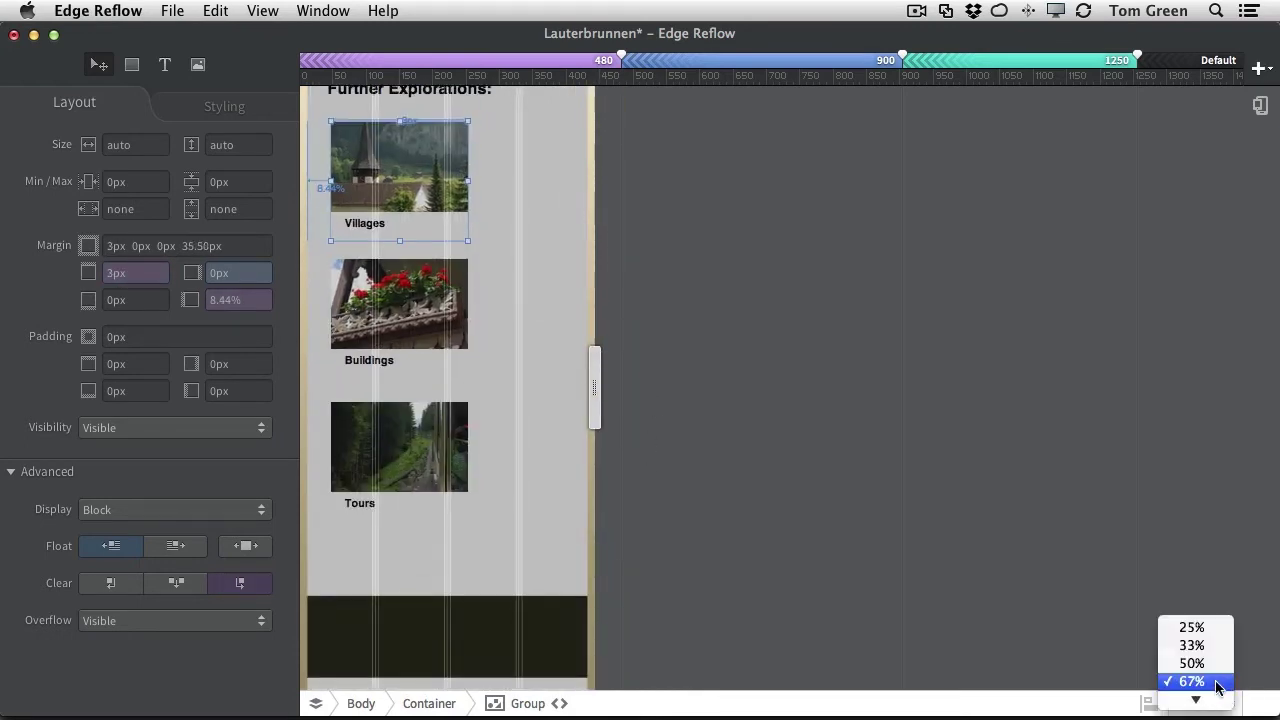
{"action": "left_click", "coordinate": [1196, 678]}
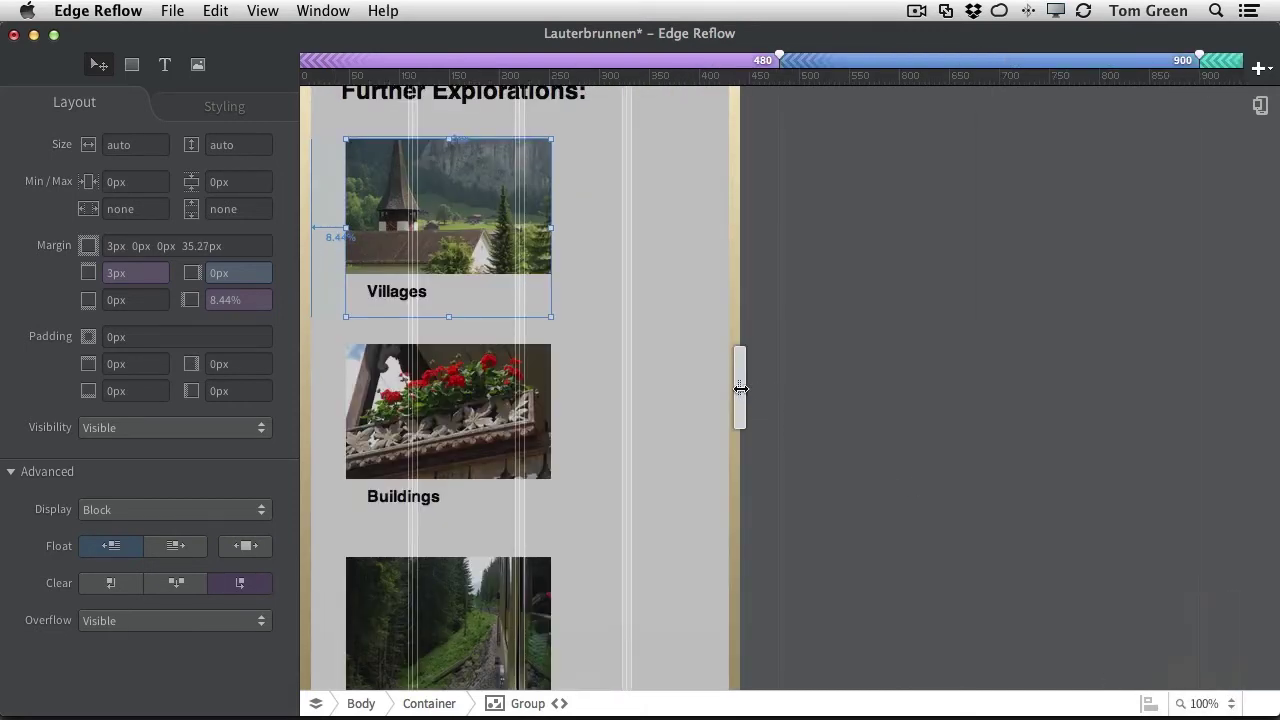
Step: Widen the page back out so the thumbnails sit side by side, returning to 67% zoom
{"action": "left_click_drag", "start_coordinate": [740, 388], "coordinate": [765, 390]}
{"action": "scroll", "coordinate": [662, 351], "scroll_direction": "up", "scroll_amount": 5}
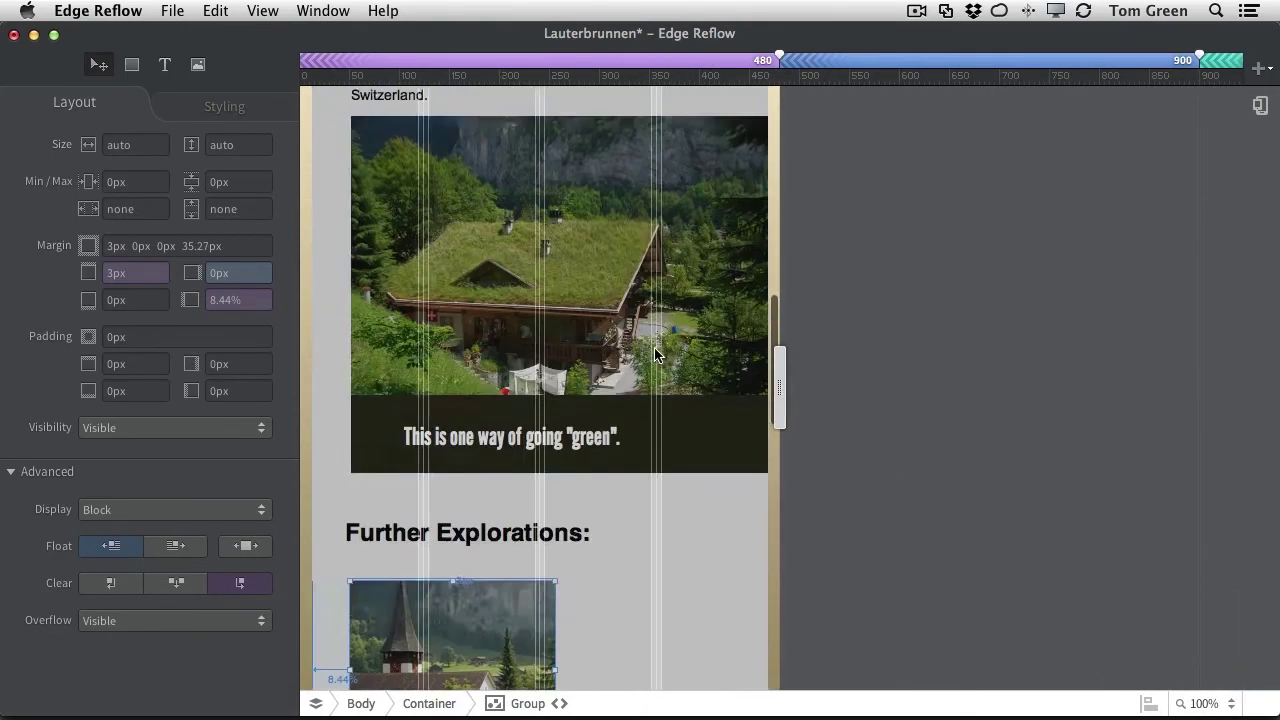
{"action": "scroll", "coordinate": [660, 355], "scroll_direction": "down", "scroll_amount": 2}
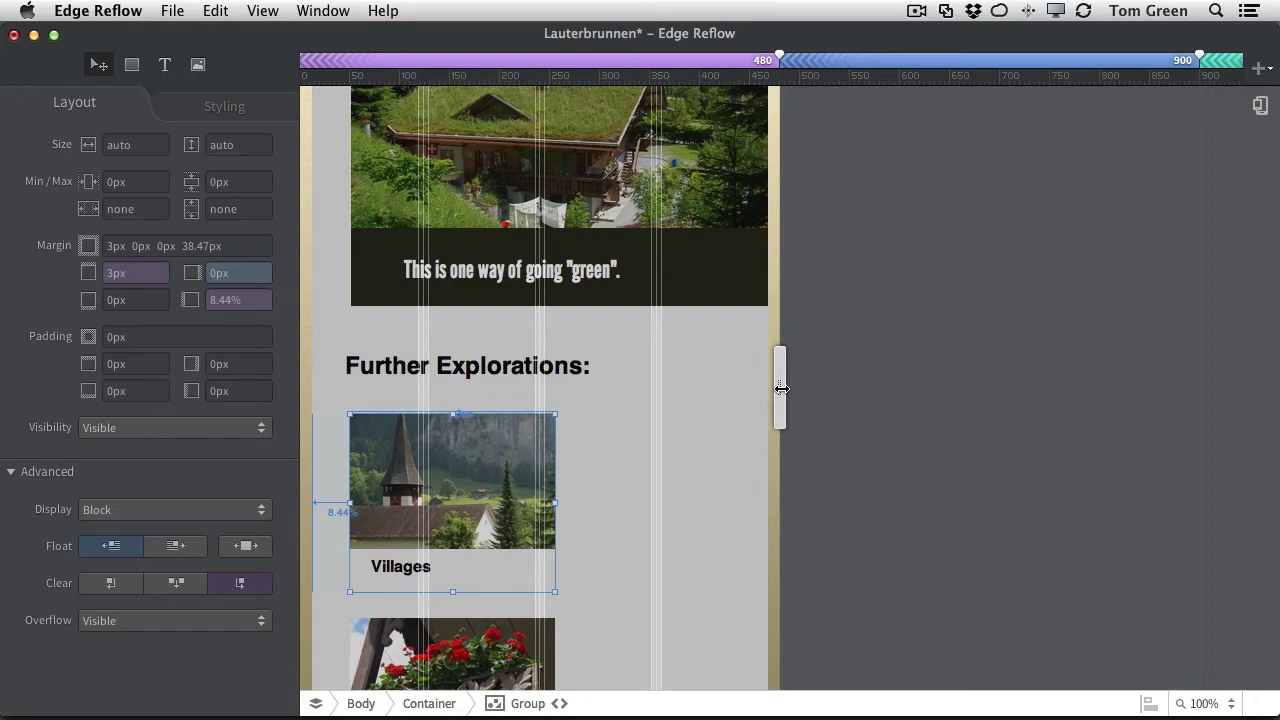
{"action": "left_click_drag", "start_coordinate": [781, 388], "coordinate": [1243, 390]}
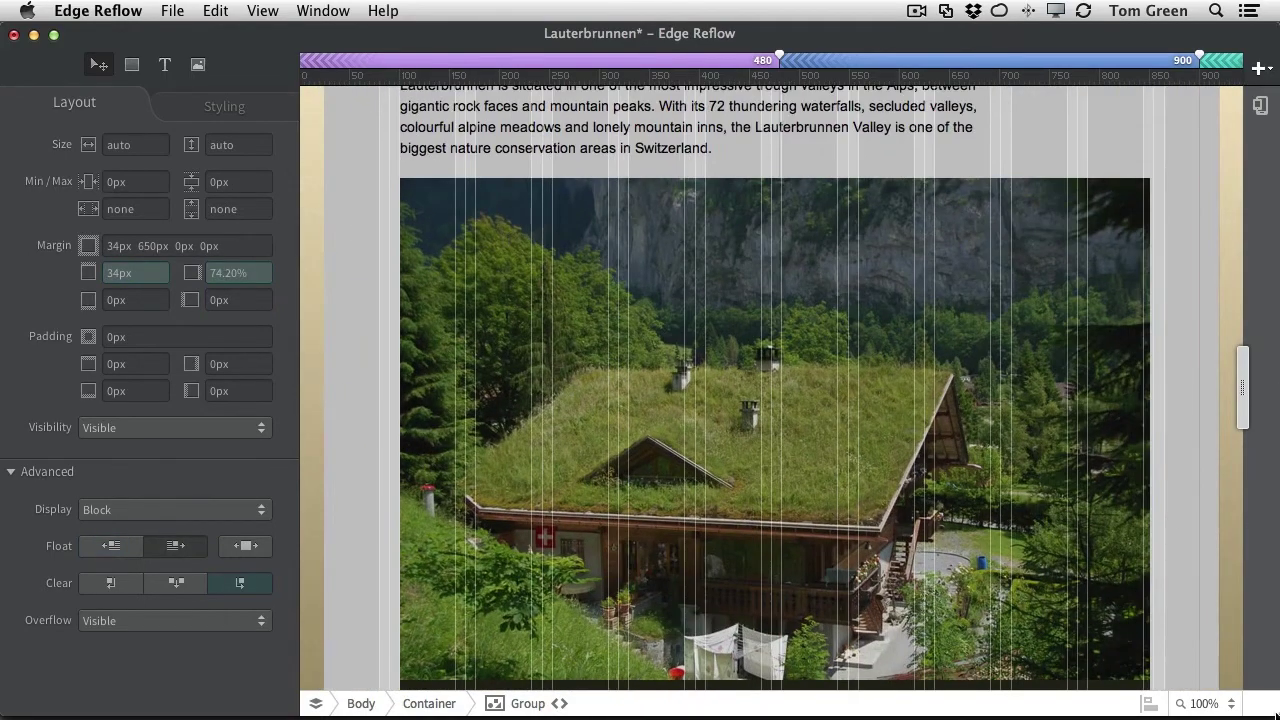
{"action": "left_click", "coordinate": [1223, 700]}
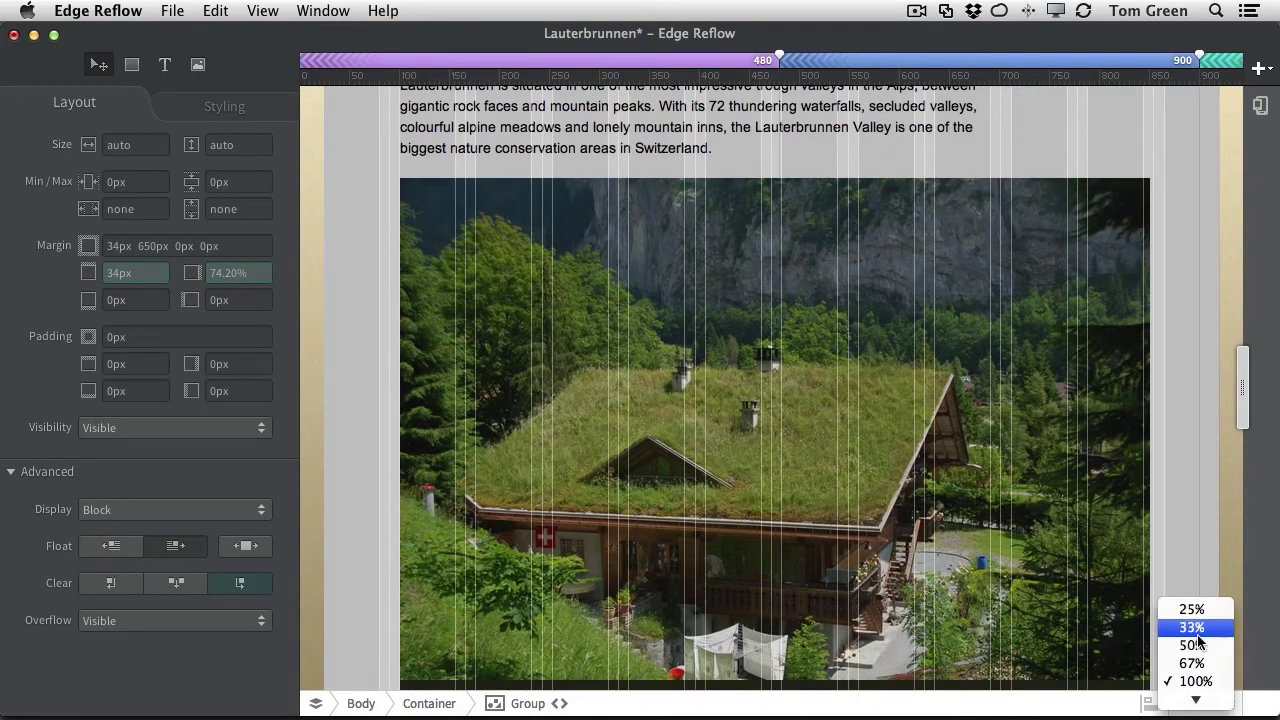
{"action": "left_click", "coordinate": [1191, 663]}
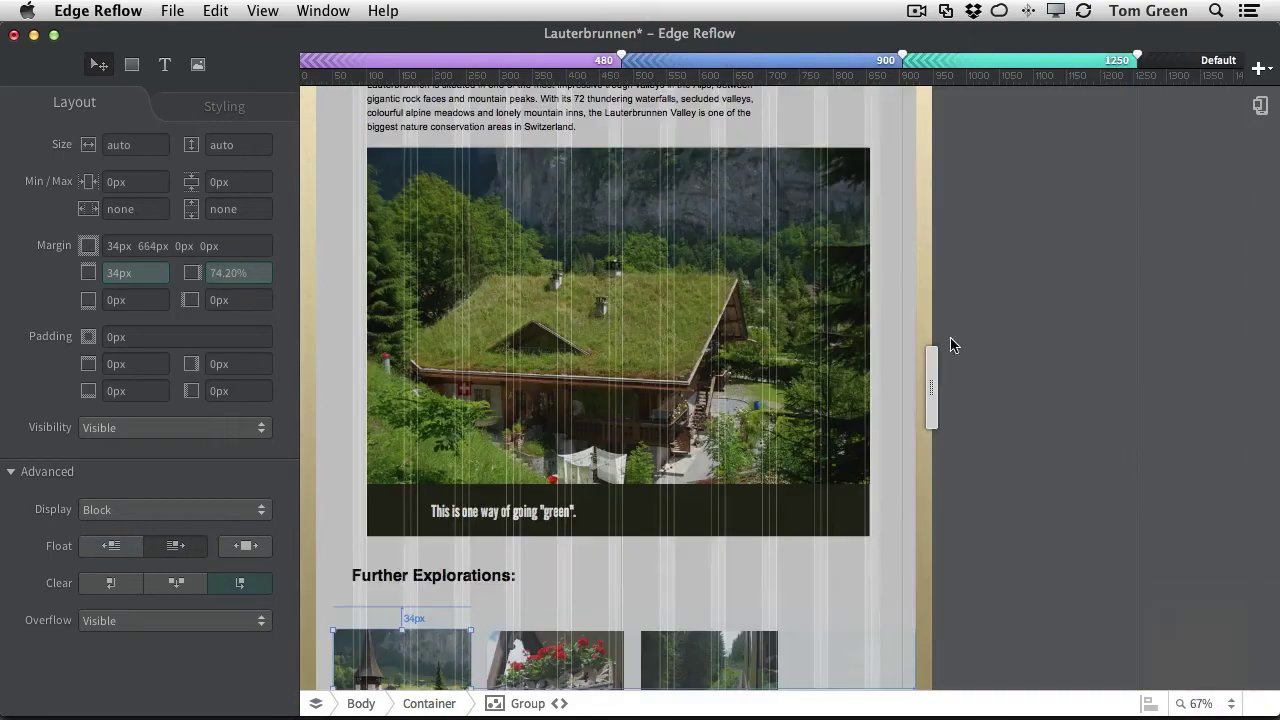
Step: Widen to the Default 1250px width, select the Container and set grid opacity to 0
{"action": "scroll", "coordinate": [926, 371], "scroll_direction": "up", "scroll_amount": 10}
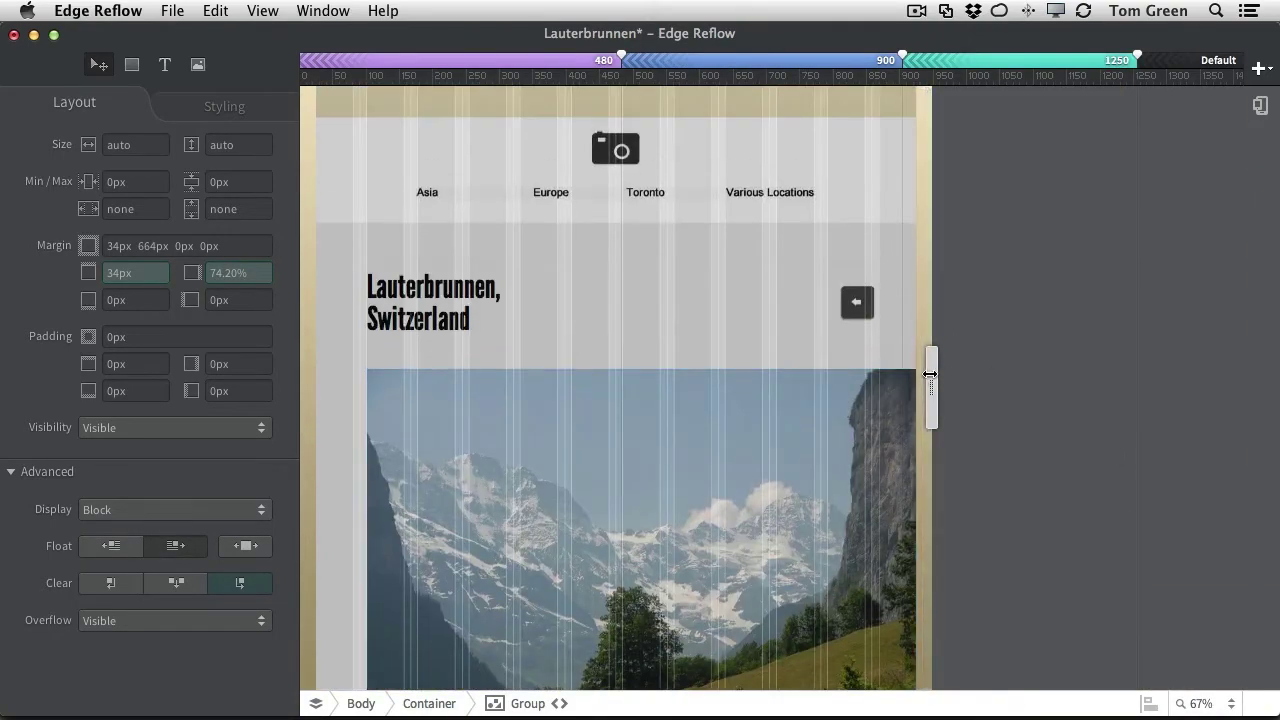
{"action": "left_click", "coordinate": [1242, 62]}
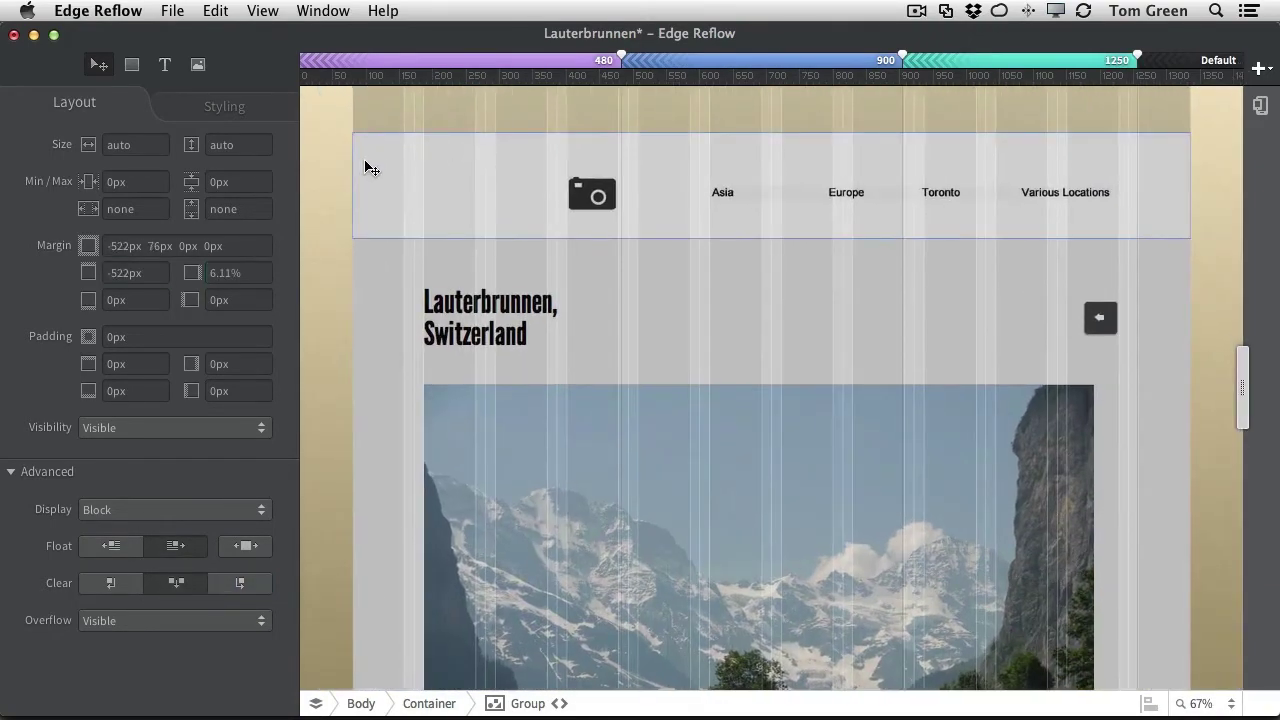
{"action": "left_click", "coordinate": [366, 260]}
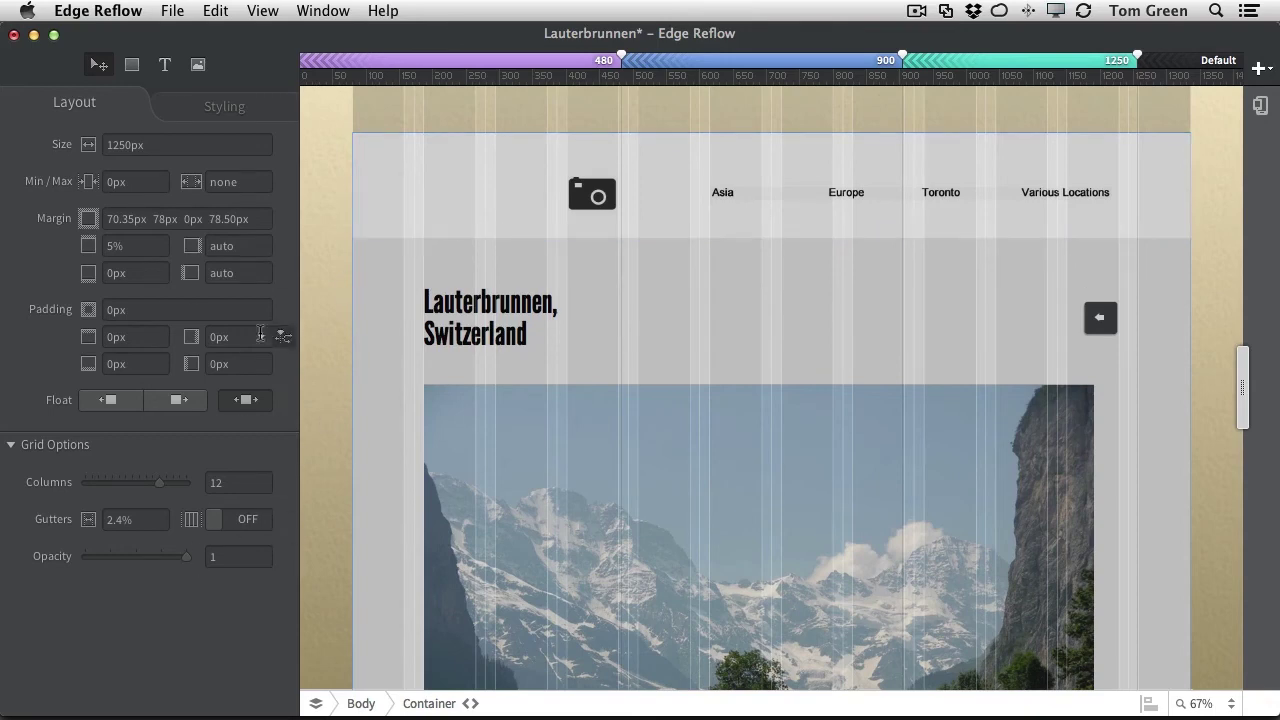
{"action": "left_click_drag", "start_coordinate": [190, 563], "coordinate": [45, 560]}
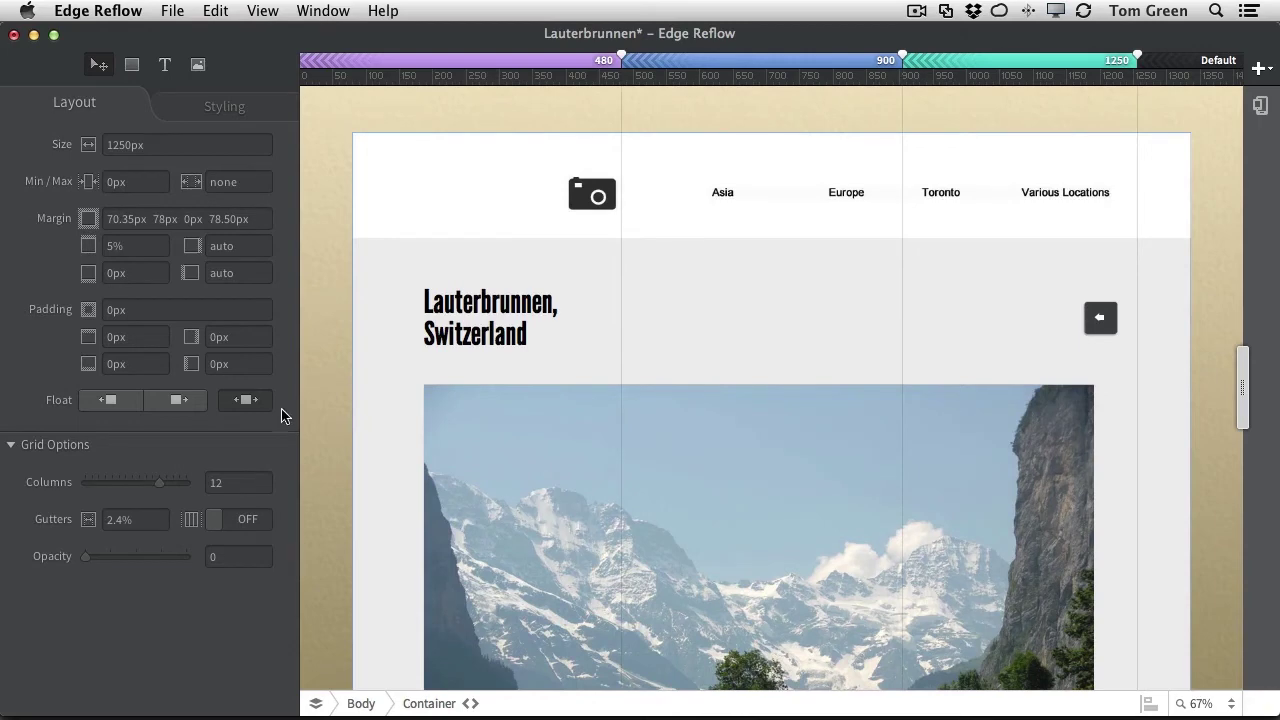
Step: Switch off View > Show Edges outlines, then scroll through the page and back to the top
{"action": "left_click", "coordinate": [480, 327]}
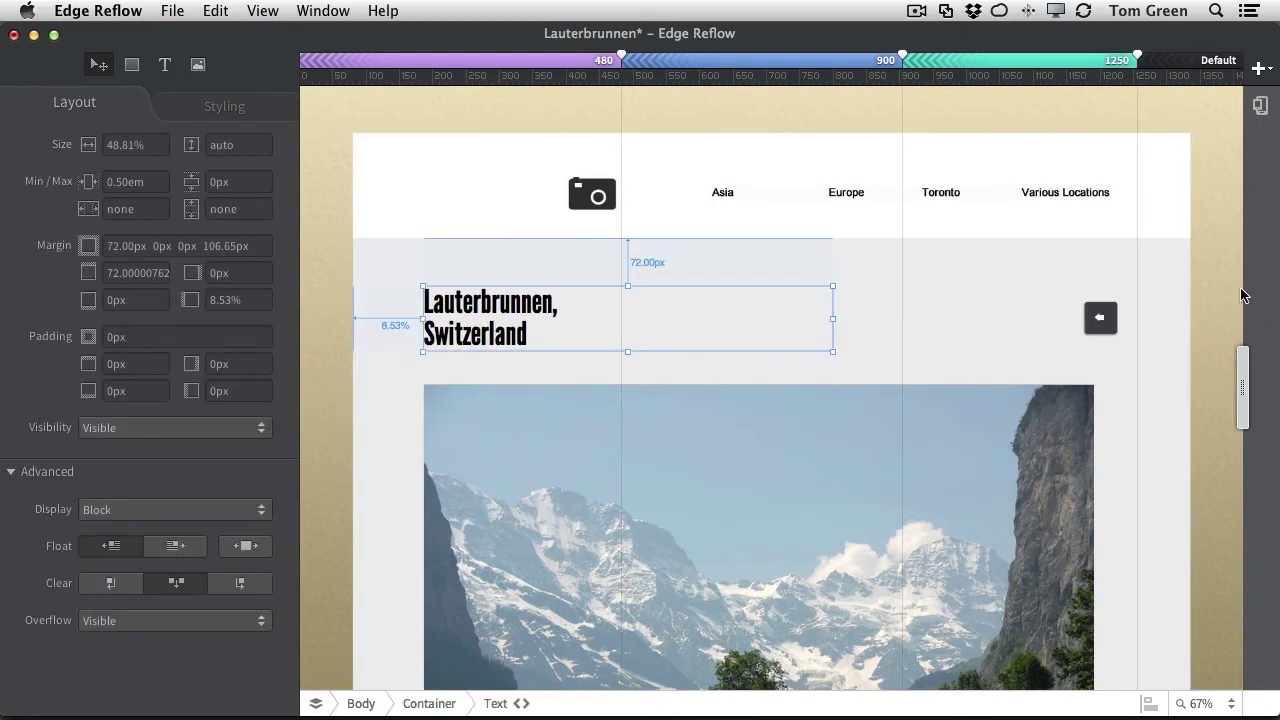
{"action": "left_click", "coordinate": [332, 283]}
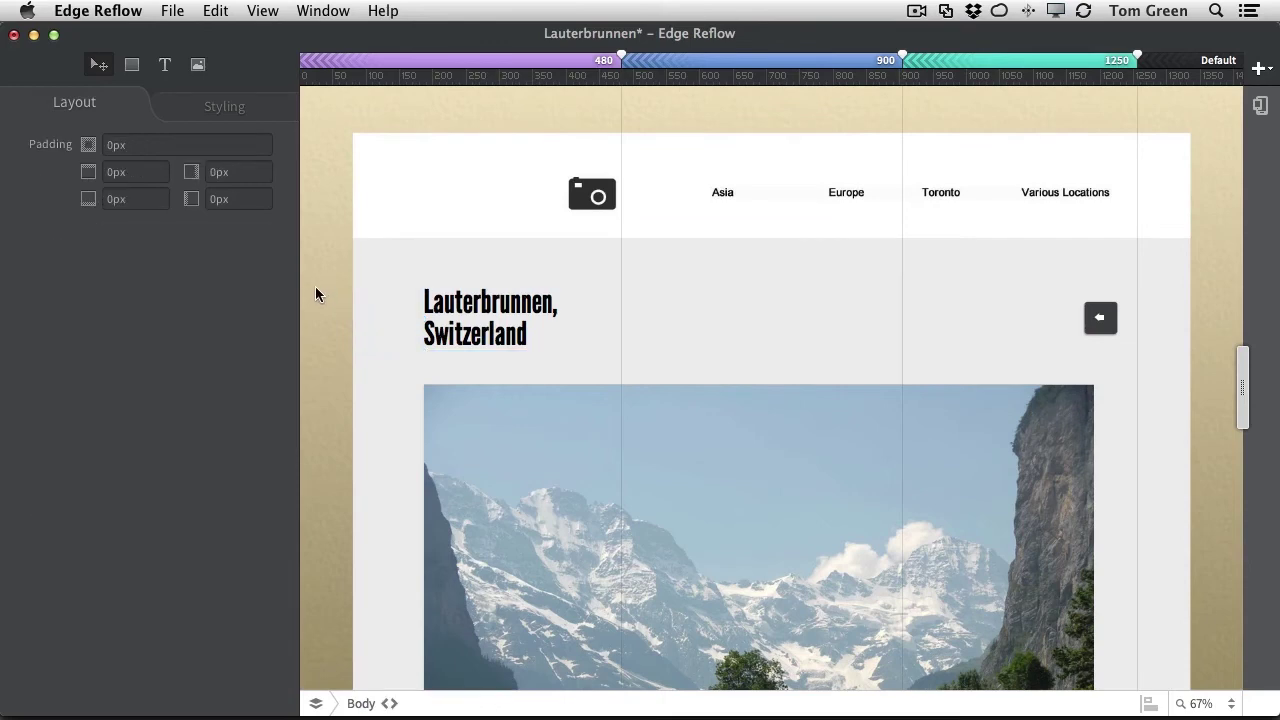
{"action": "left_click", "coordinate": [270, 12]}
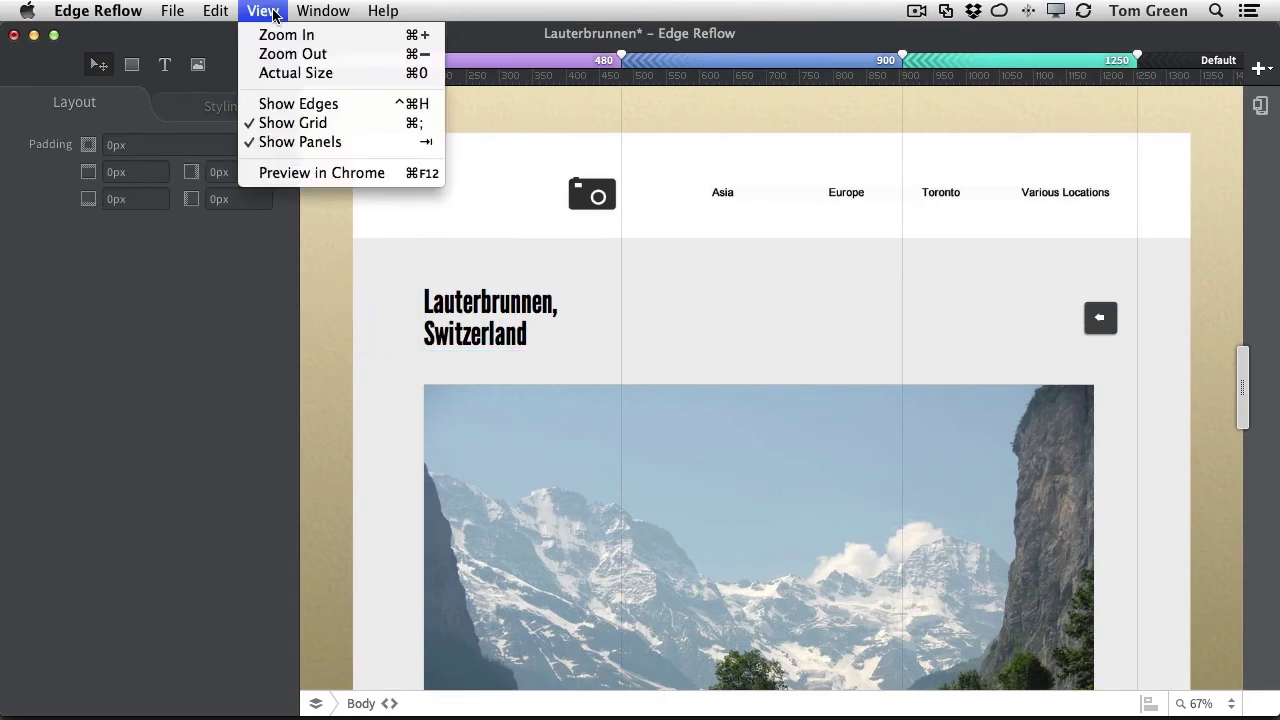
{"action": "left_click", "coordinate": [282, 106]}
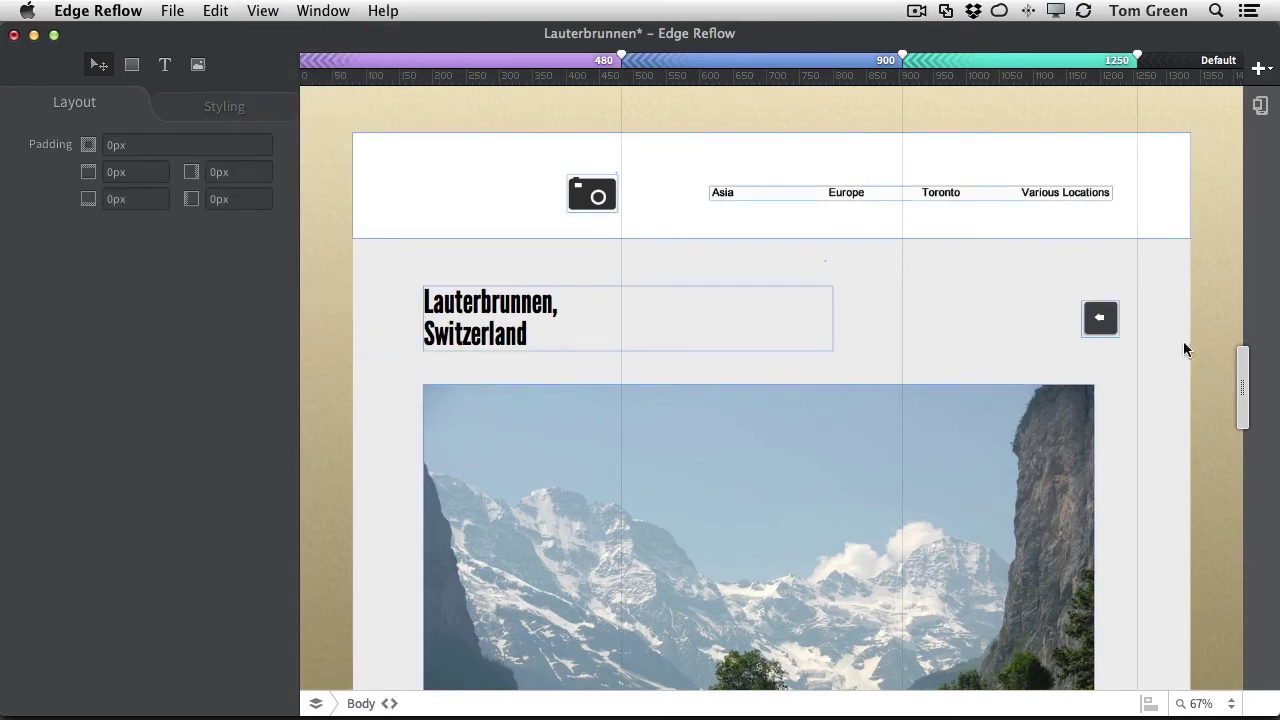
{"action": "left_click", "coordinate": [263, 11]}
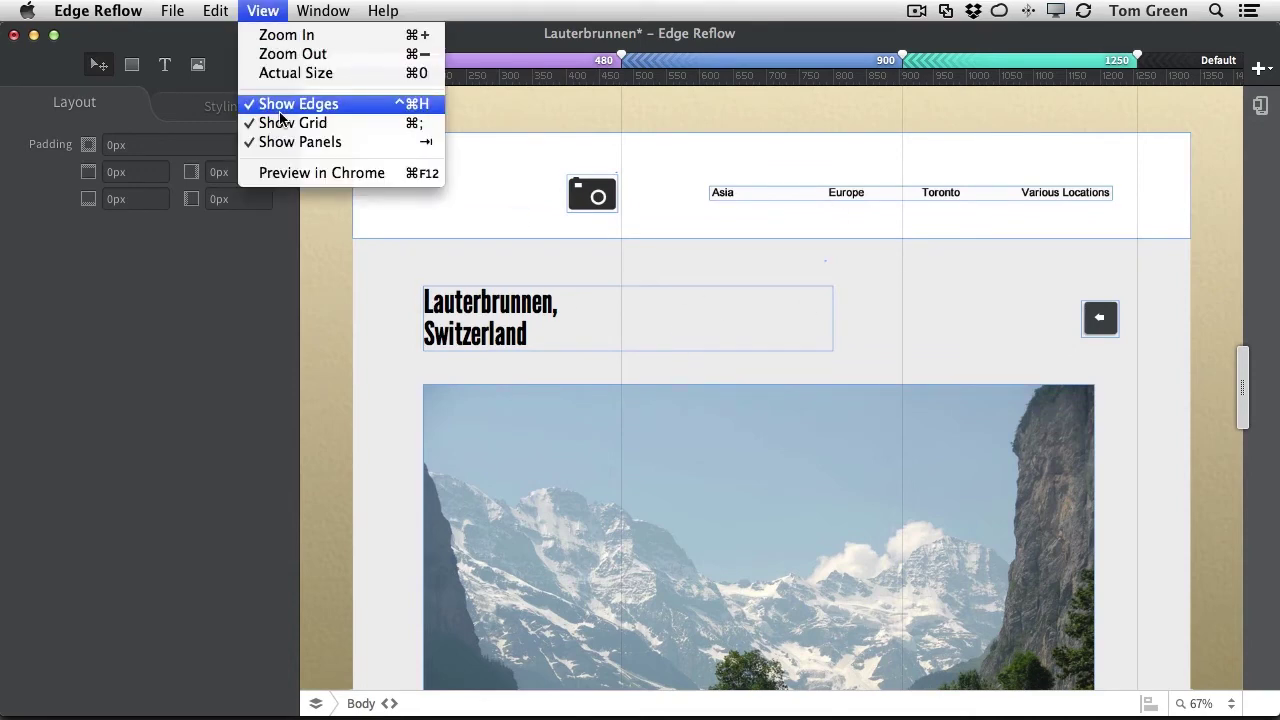
{"action": "left_click", "coordinate": [281, 112]}
{"action": "scroll", "coordinate": [308, 245], "scroll_direction": "down", "scroll_amount": 3}
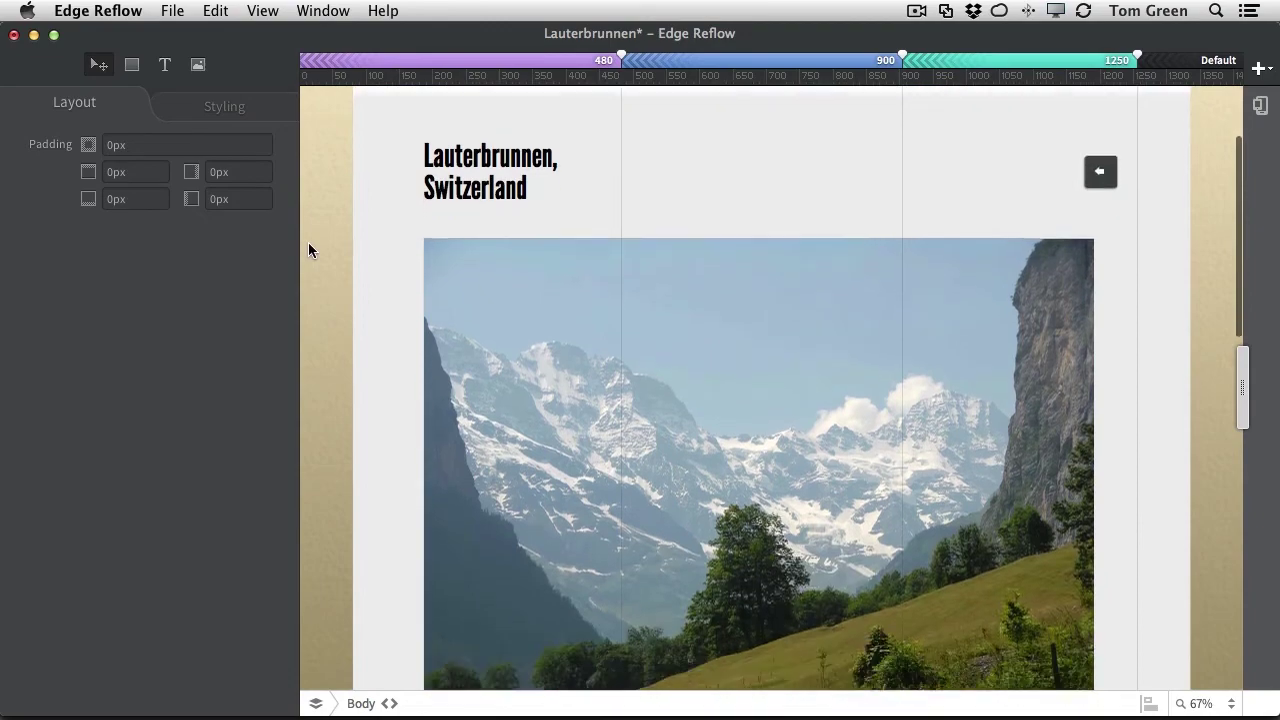
{"action": "scroll", "coordinate": [308, 242], "scroll_direction": "down", "scroll_amount": 15}
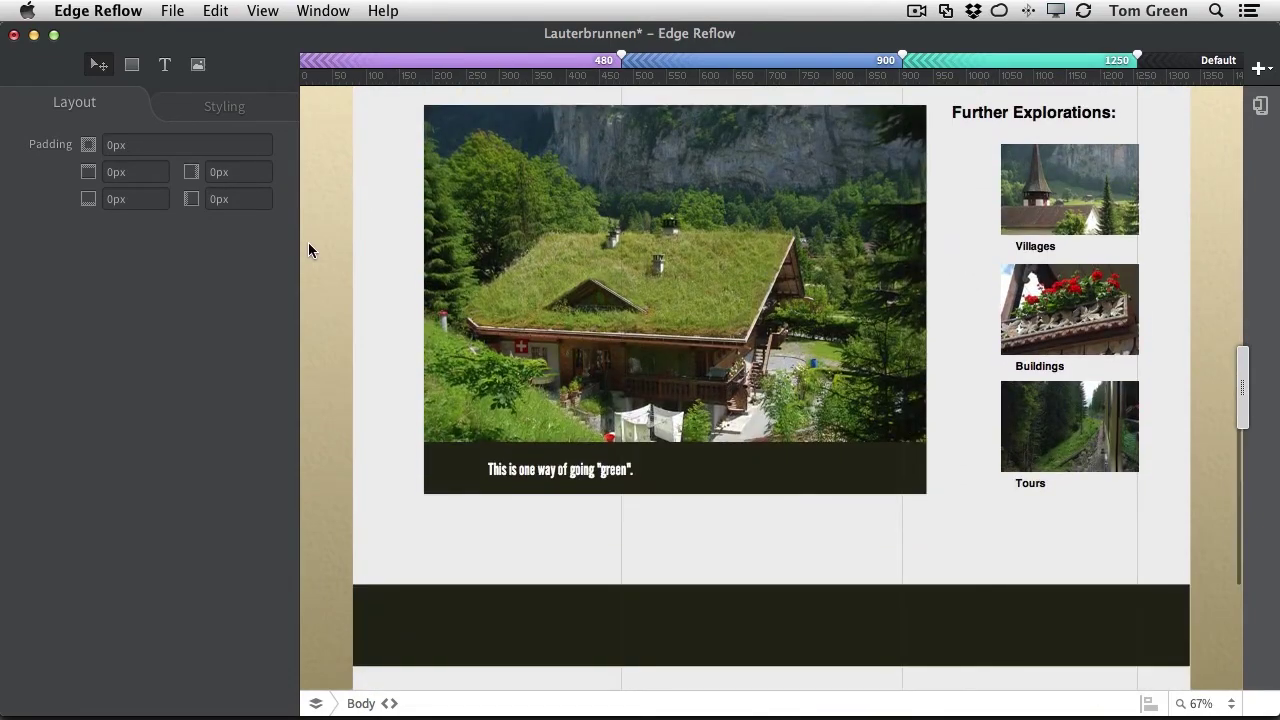
{"action": "scroll", "coordinate": [308, 242], "scroll_direction": "up", "scroll_amount": 20}
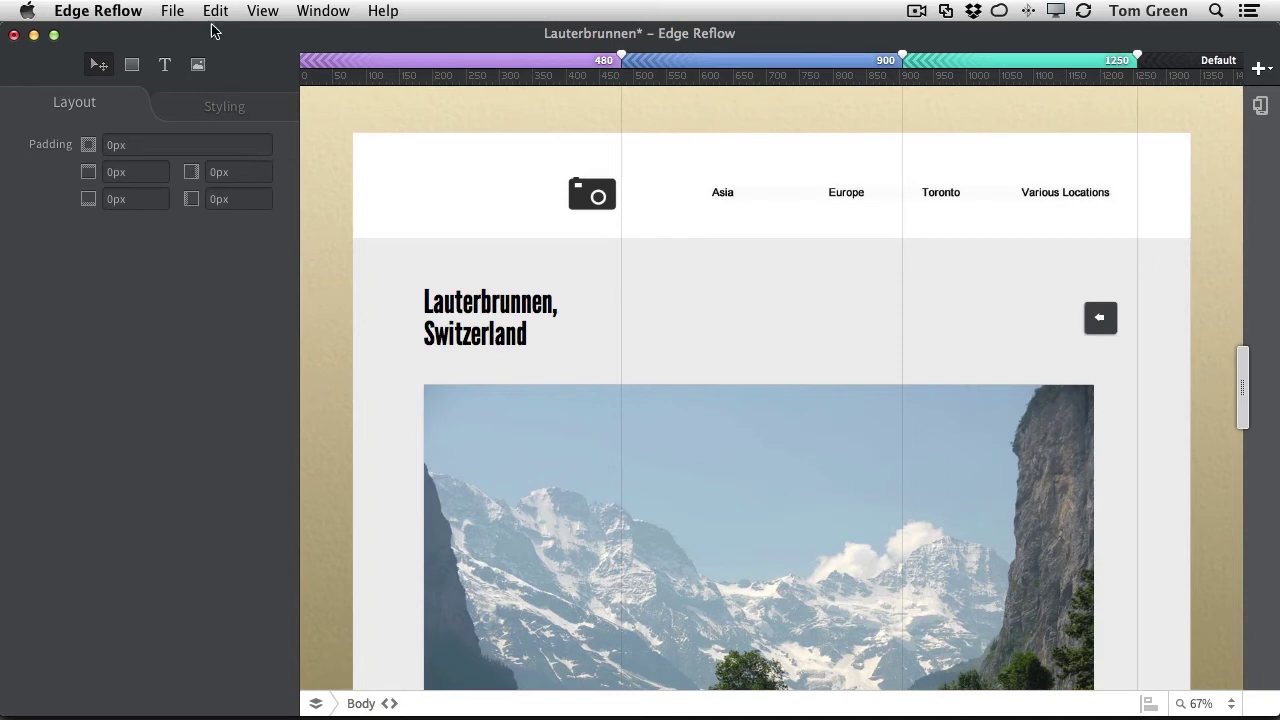
Step: Save the Lauterbrunnen design and preview it in Chrome as Lauterbrunnen_preview.html
{"action": "left_click", "coordinate": [172, 11]}
{"action": "left_click", "coordinate": [190, 80]}
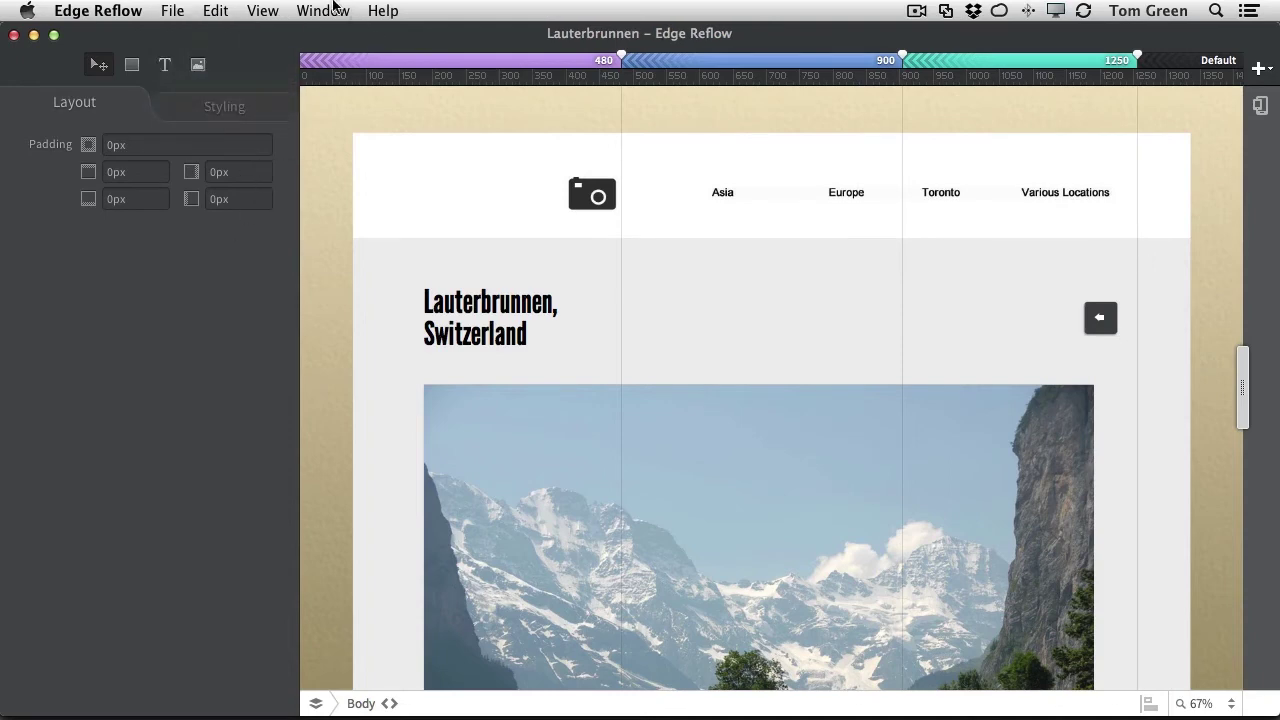
{"action": "left_click", "coordinate": [278, 12]}
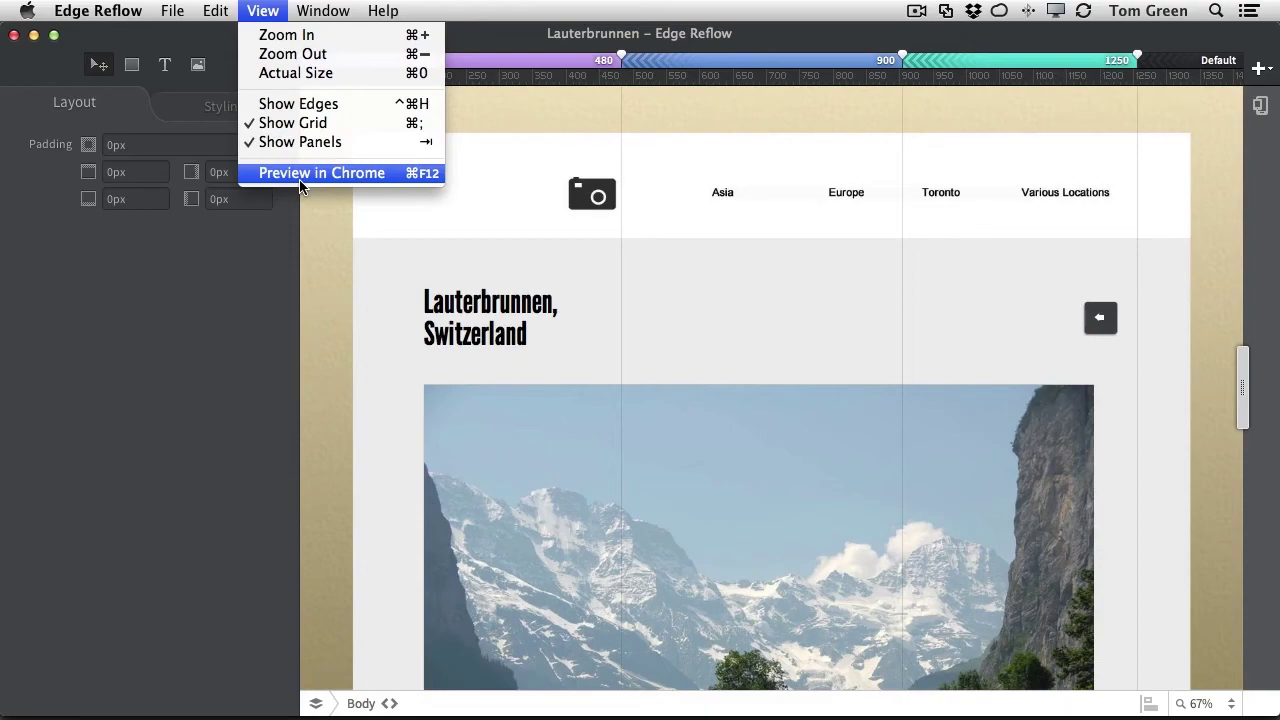
{"action": "left_click", "coordinate": [300, 181]}
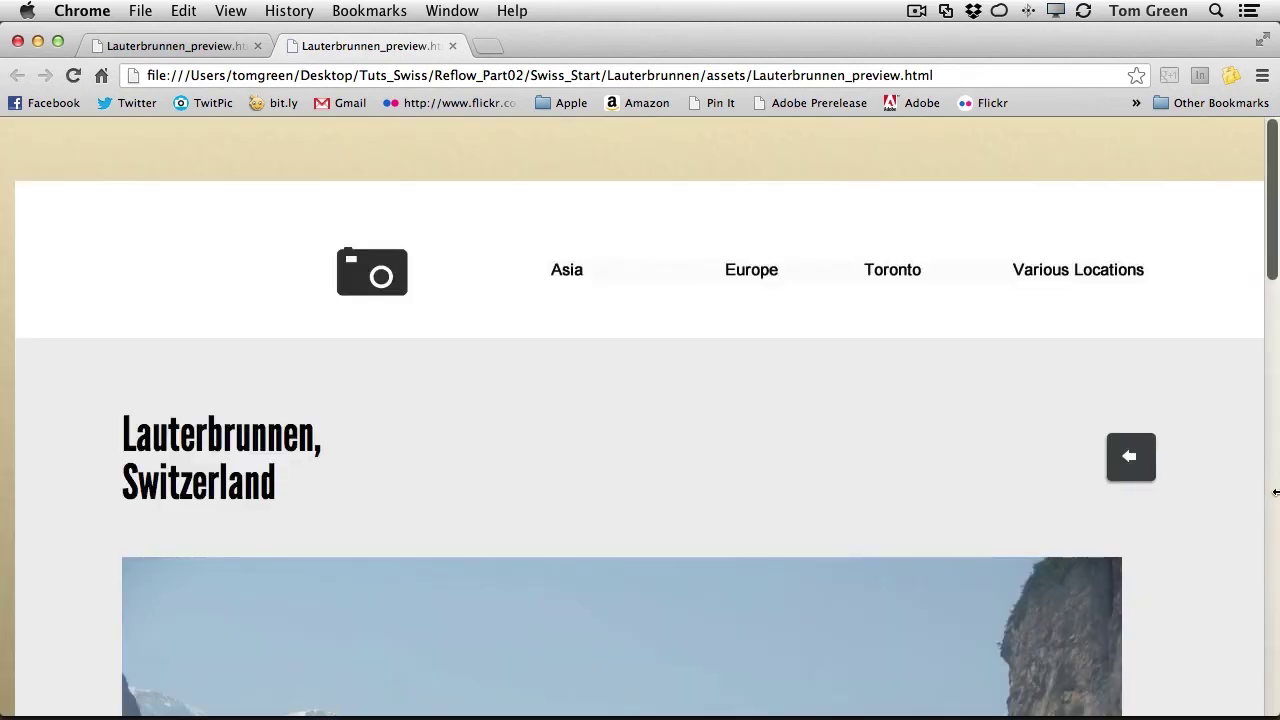
Step: Narrow the Chrome preview window slightly, then quit Google Chrome
{"action": "left_click_drag", "start_coordinate": [1275, 494], "coordinate": [1274, 520]}
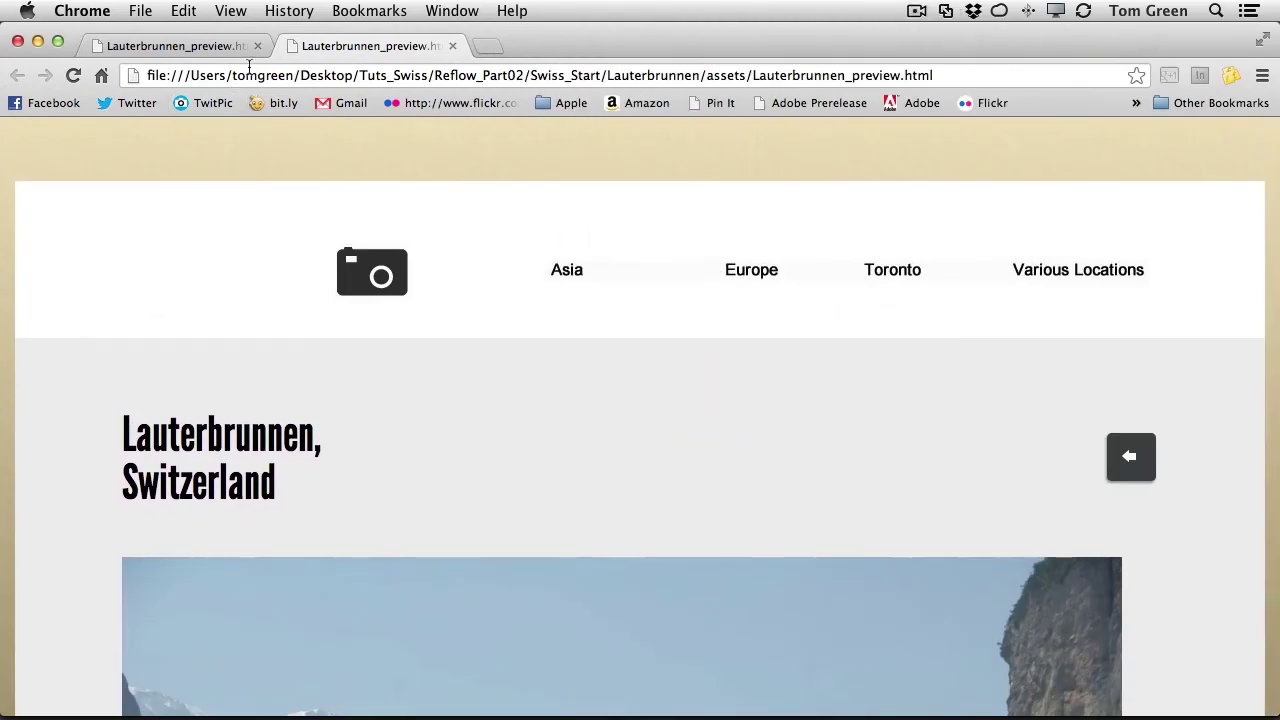
{"action": "left_click", "coordinate": [70, 11]}
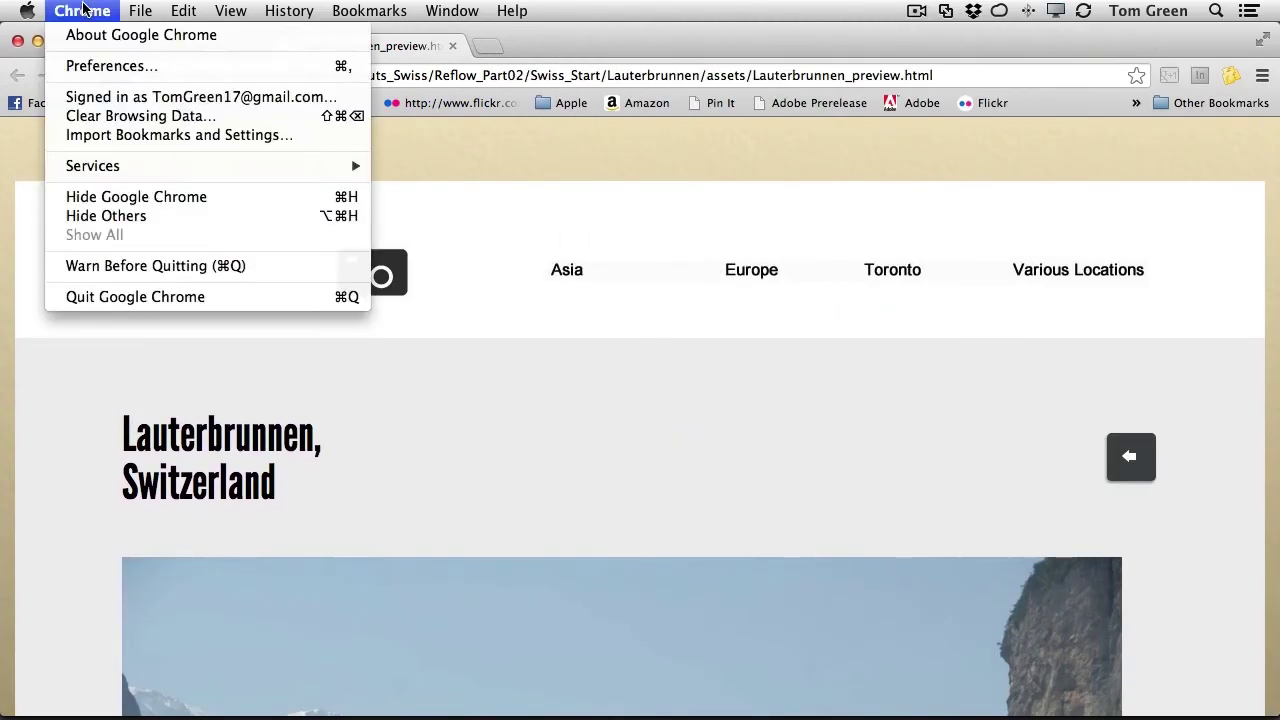
{"action": "left_click", "coordinate": [108, 297]}
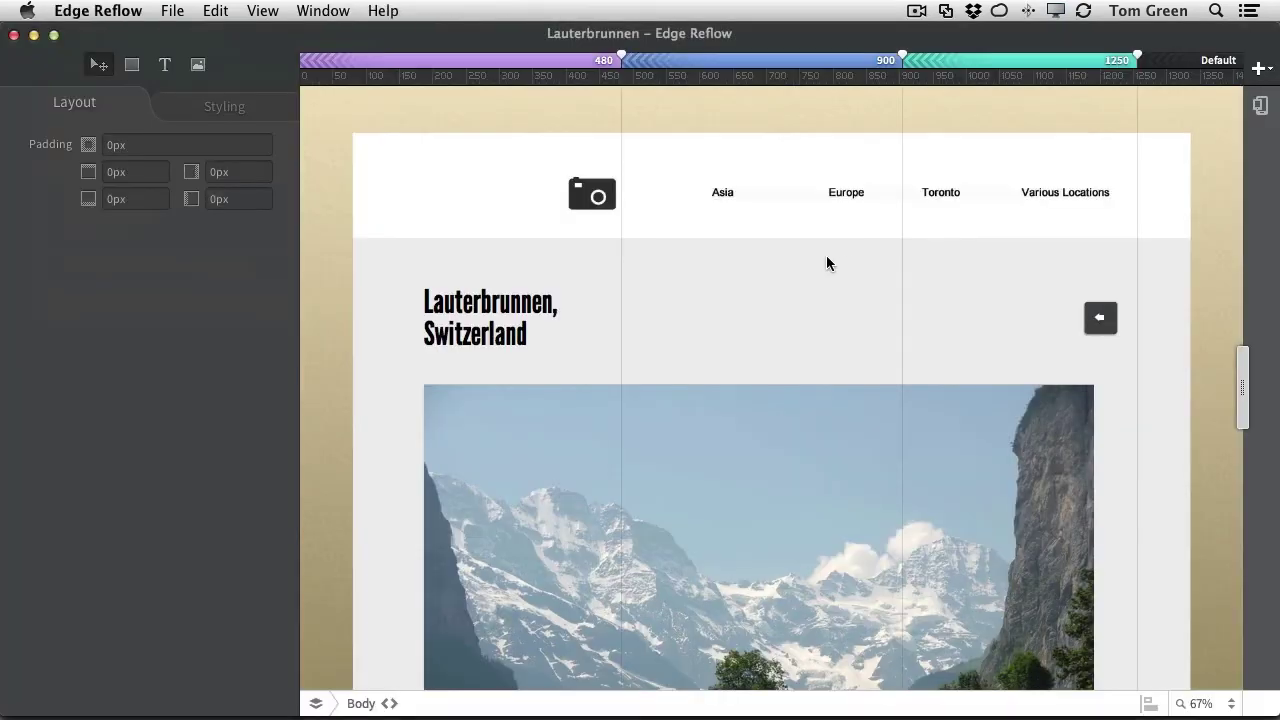
Step: Switch to Edge Code and select the preview comment on line 3 of Lauterbrunnen_preview.html
{"action": "key", "text": "super+Tab"}
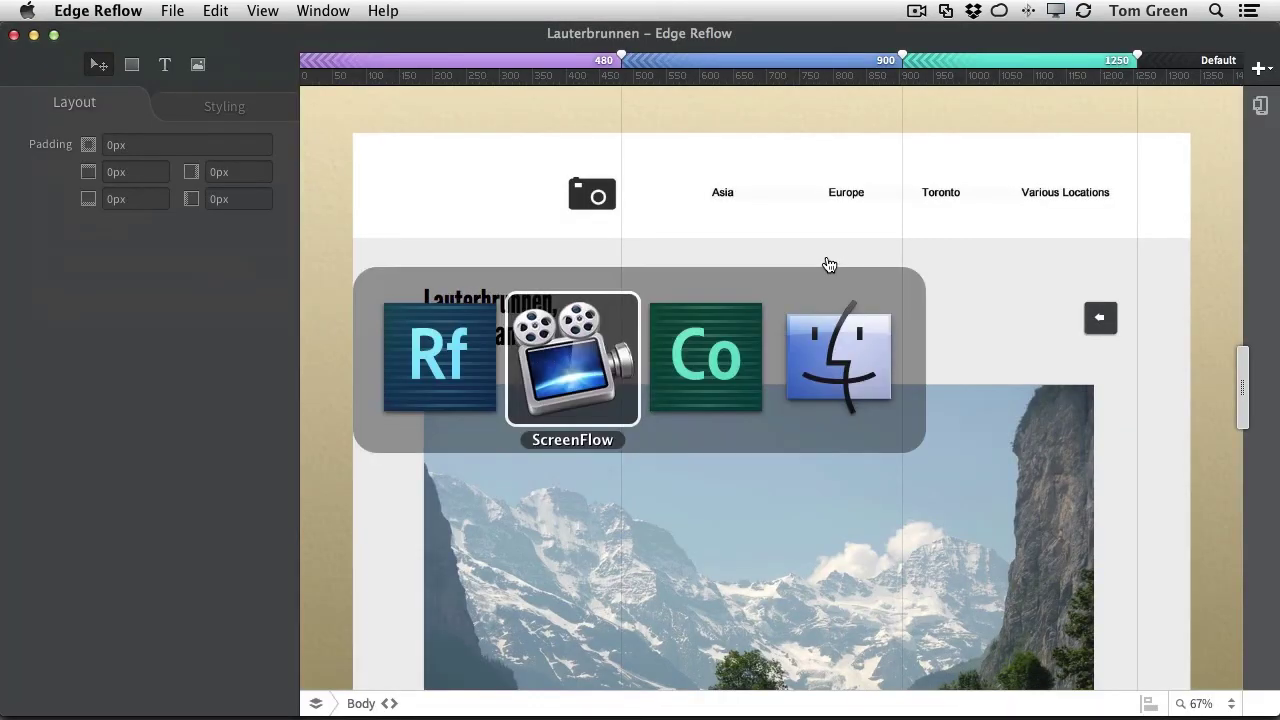
{"action": "key", "text": "super+Tab"}
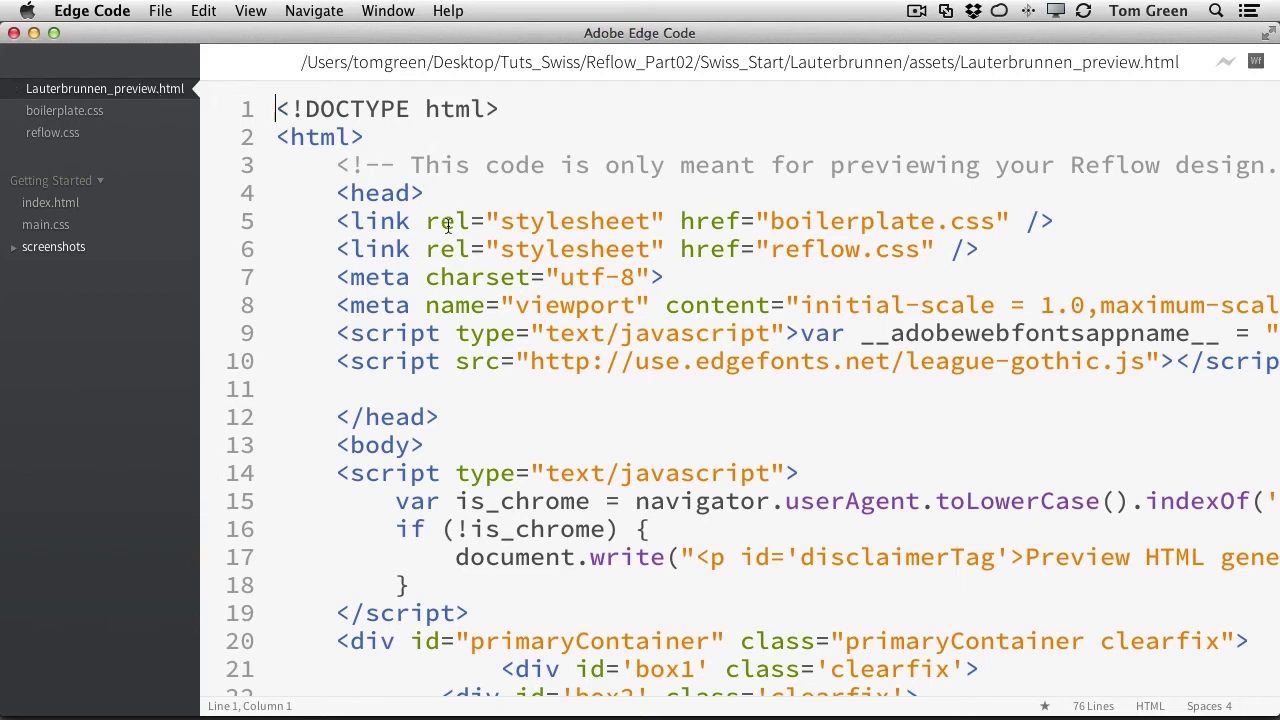
{"action": "scroll", "coordinate": [448, 226], "scroll_direction": "down", "scroll_amount": 1}
{"action": "scroll", "coordinate": [448, 226], "scroll_direction": "up", "scroll_amount": 1}
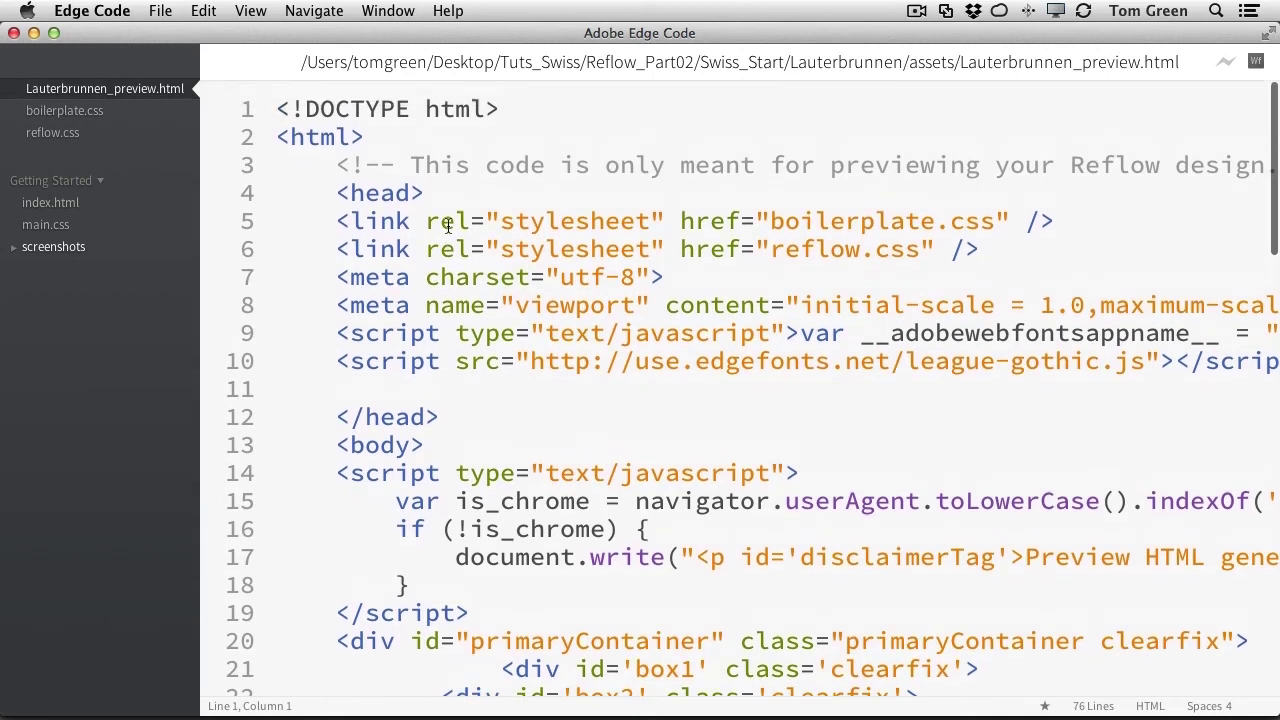
{"action": "scroll", "coordinate": [434, 193], "scroll_direction": "down", "scroll_amount": 1}
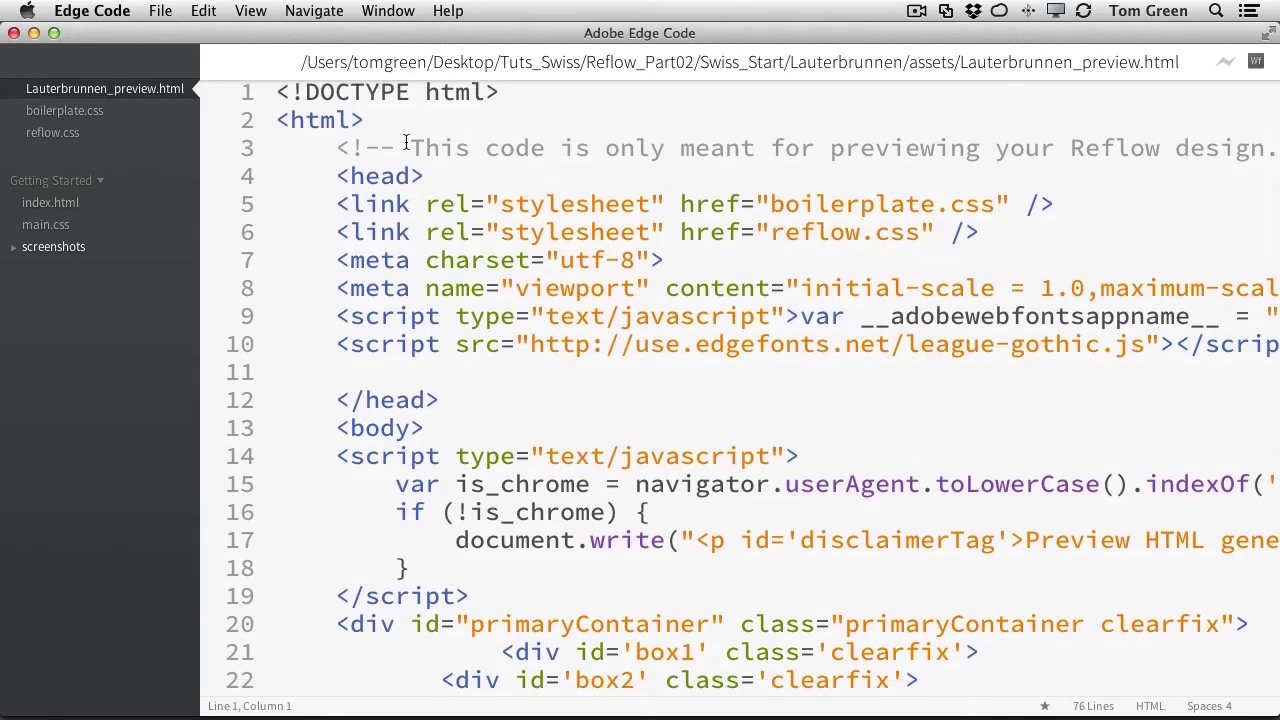
{"action": "left_click_drag", "start_coordinate": [351, 148], "coordinate": [1275, 143]}
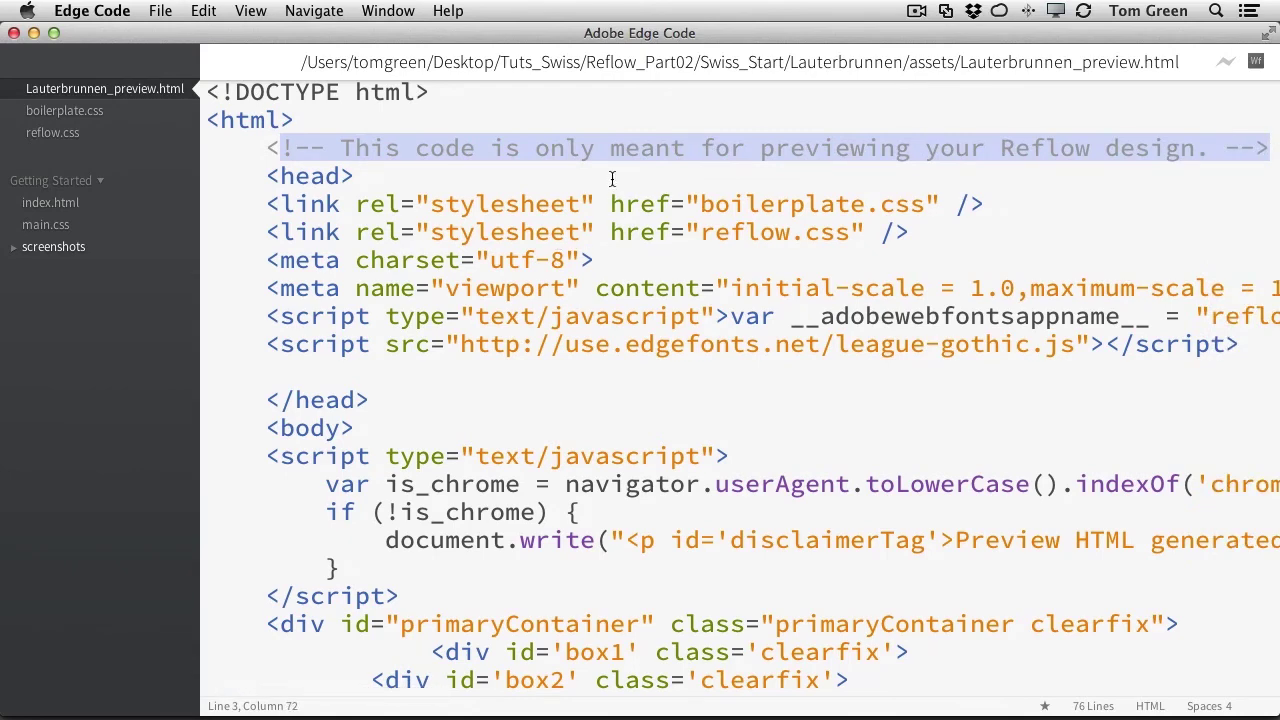
Step: Look through the rest of the preview HTML markup, then open boilerplate.css
{"action": "scroll", "coordinate": [606, 222], "scroll_direction": "down", "scroll_amount": 5}
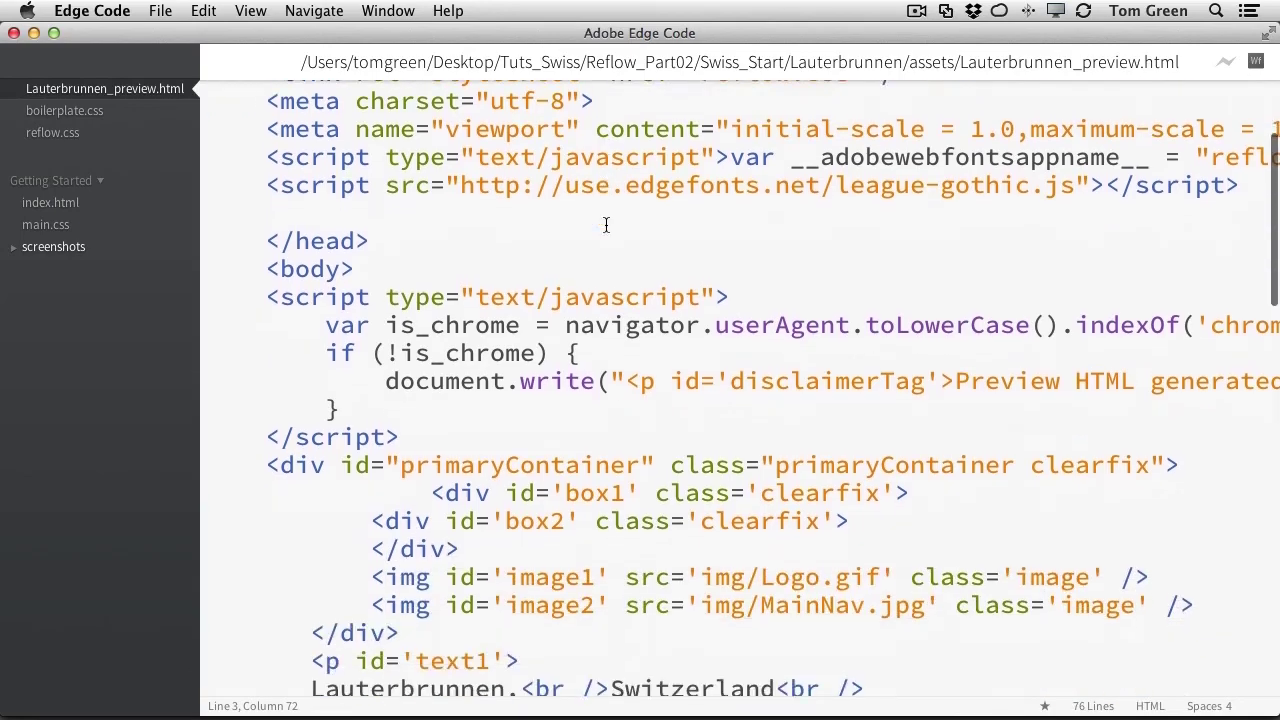
{"action": "scroll", "coordinate": [605, 222], "scroll_direction": "down", "scroll_amount": 15}
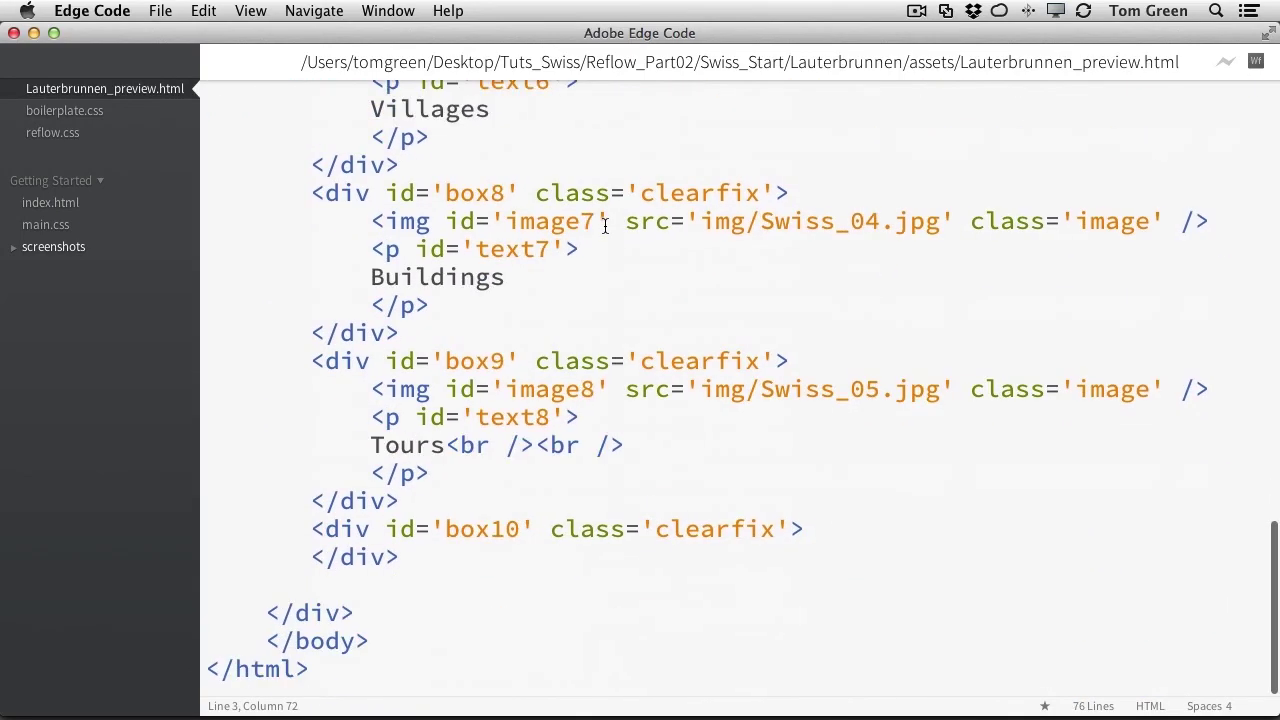
{"action": "scroll", "coordinate": [605, 225], "scroll_direction": "up", "scroll_amount": 8}
{"action": "scroll", "coordinate": [605, 225], "scroll_direction": "up", "scroll_amount": 10}
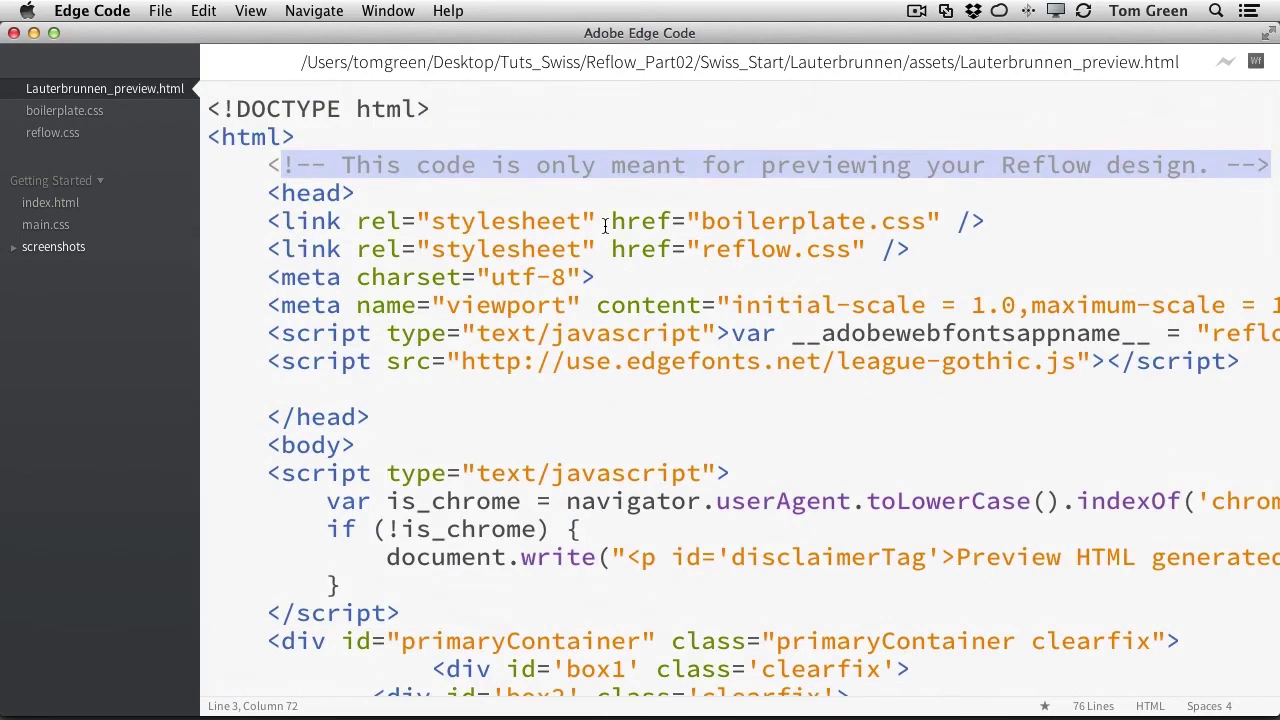
{"action": "left_click", "coordinate": [70, 111]}
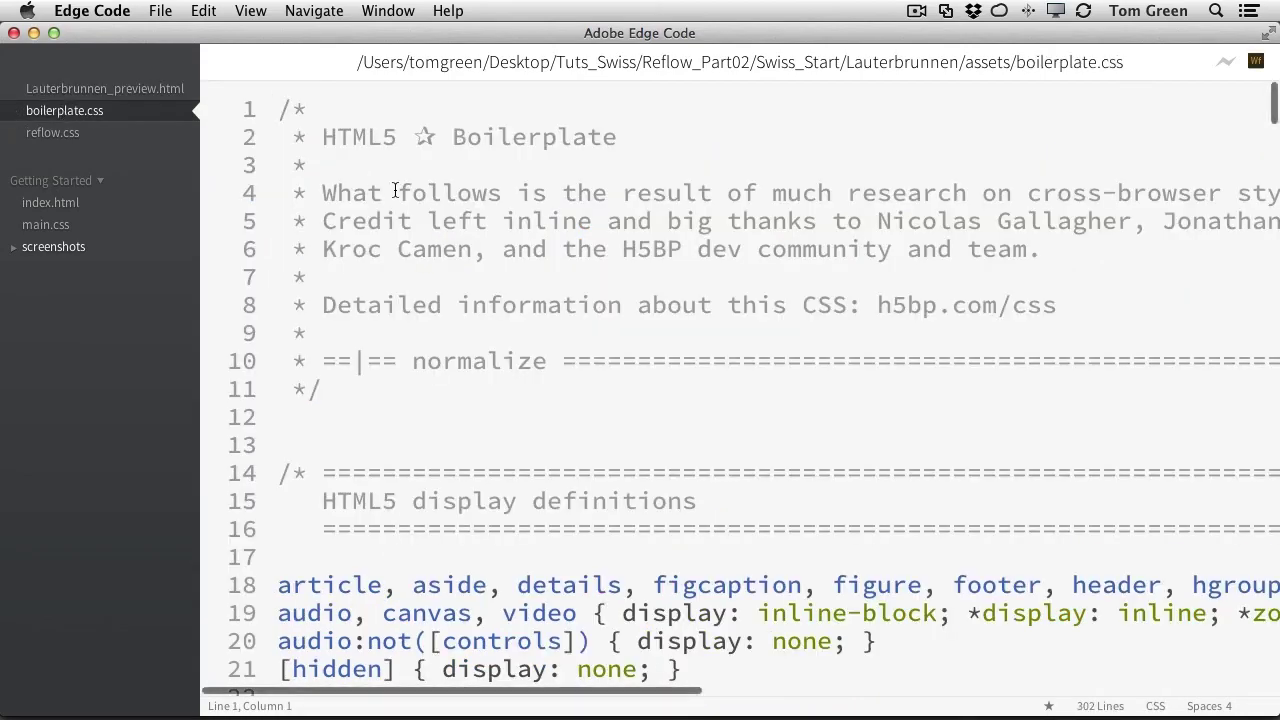
Step: Scroll through boilerplate.css, then open reflow.css from the working files
{"action": "scroll", "coordinate": [399, 200], "scroll_direction": "down", "scroll_amount": 15}
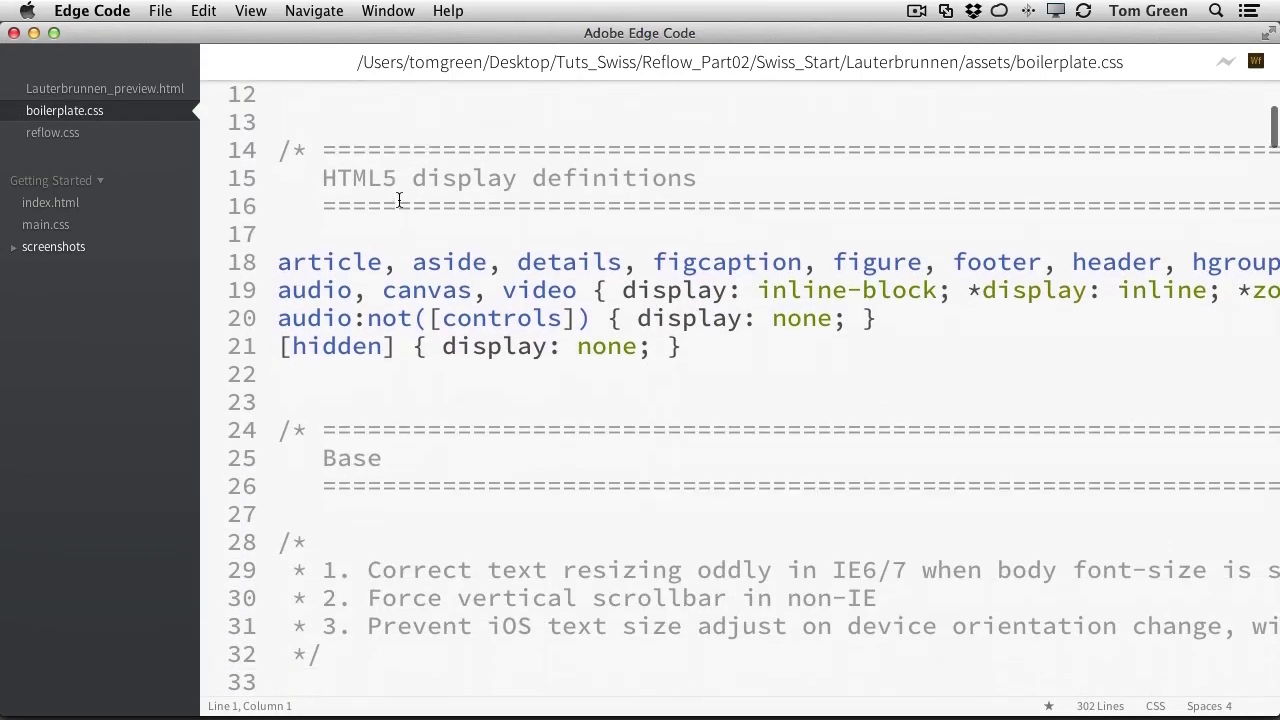
{"action": "scroll", "coordinate": [399, 200], "scroll_direction": "down", "scroll_amount": 8}
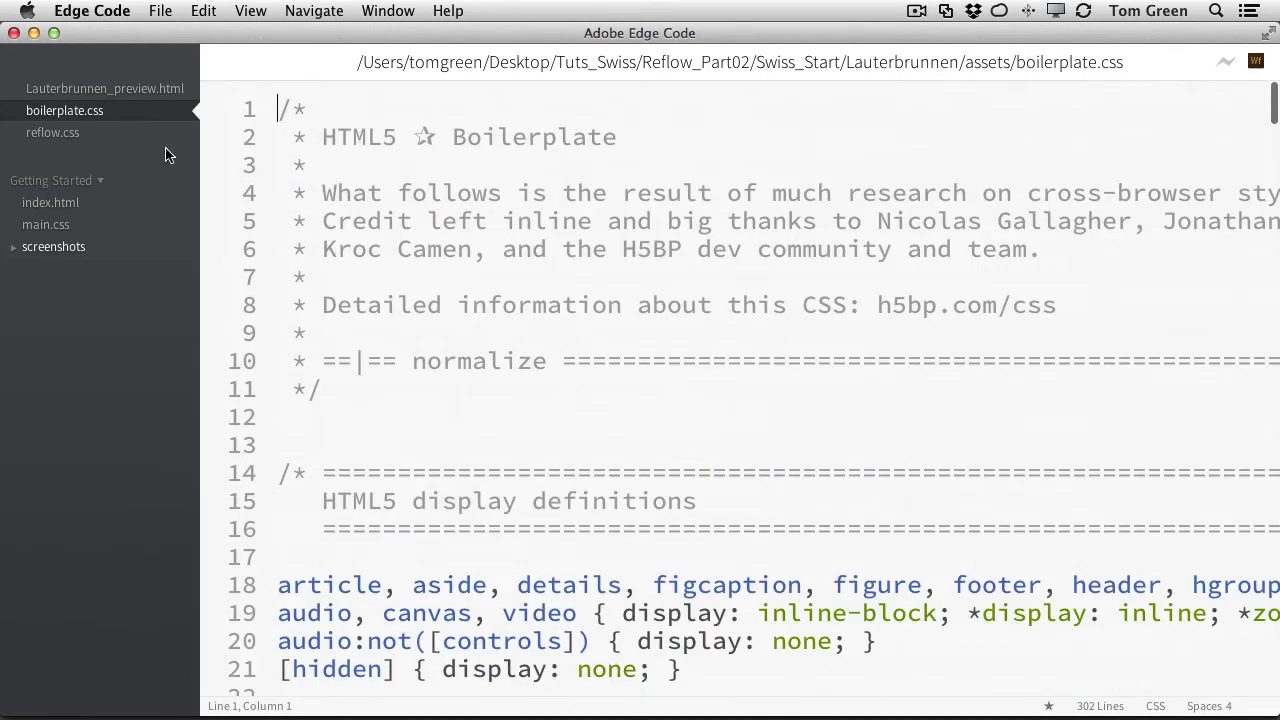
{"action": "left_click", "coordinate": [55, 133]}
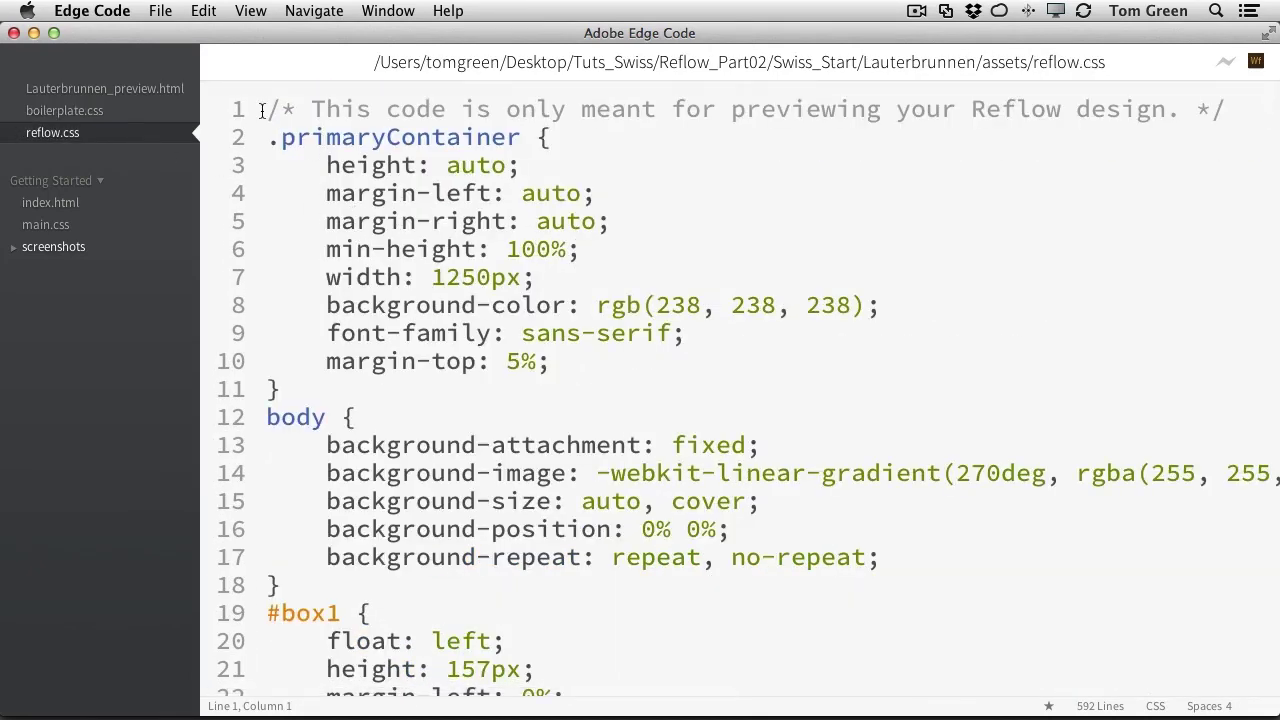
Step: Select the preview-only comment on line 1 of reflow.css and browse its rules
{"action": "left_click_drag", "start_coordinate": [266, 107], "coordinate": [1184, 124]}
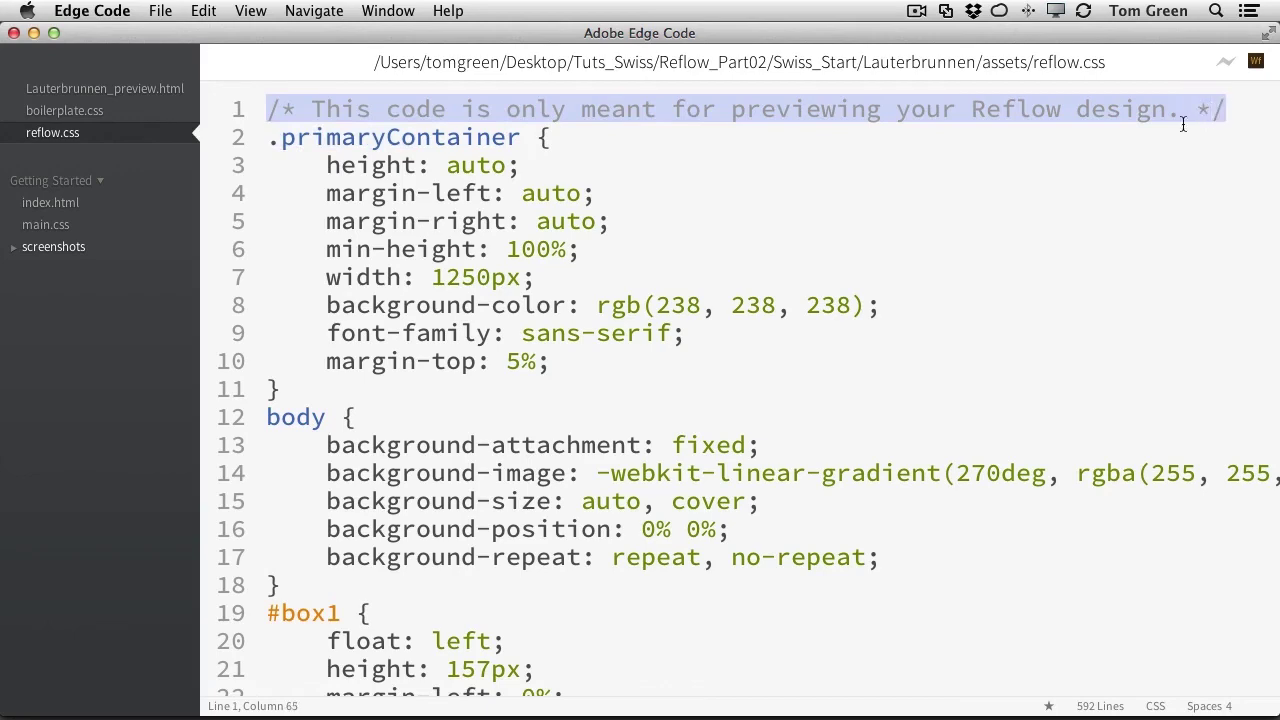
{"action": "scroll", "coordinate": [790, 300], "scroll_direction": "down", "scroll_amount": 3}
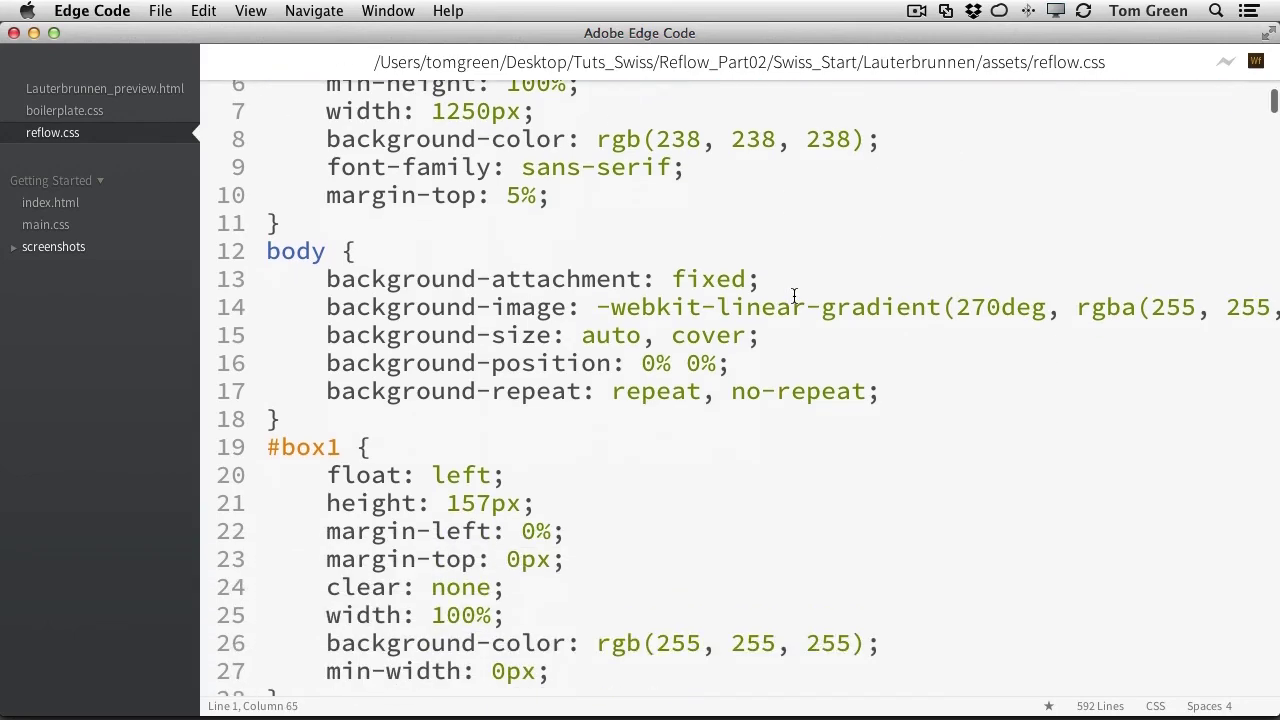
{"action": "scroll", "coordinate": [773, 303], "scroll_direction": "down", "scroll_amount": 10}
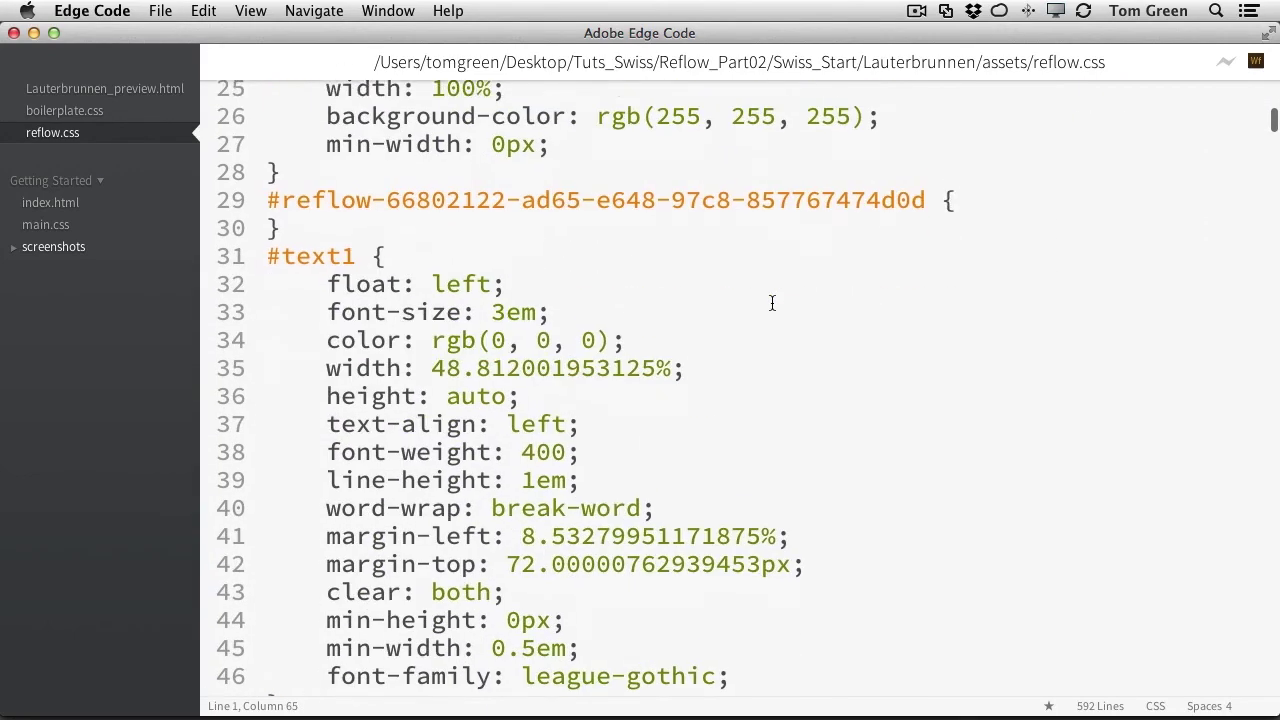
{"action": "scroll", "coordinate": [772, 303], "scroll_direction": "down", "scroll_amount": 20}
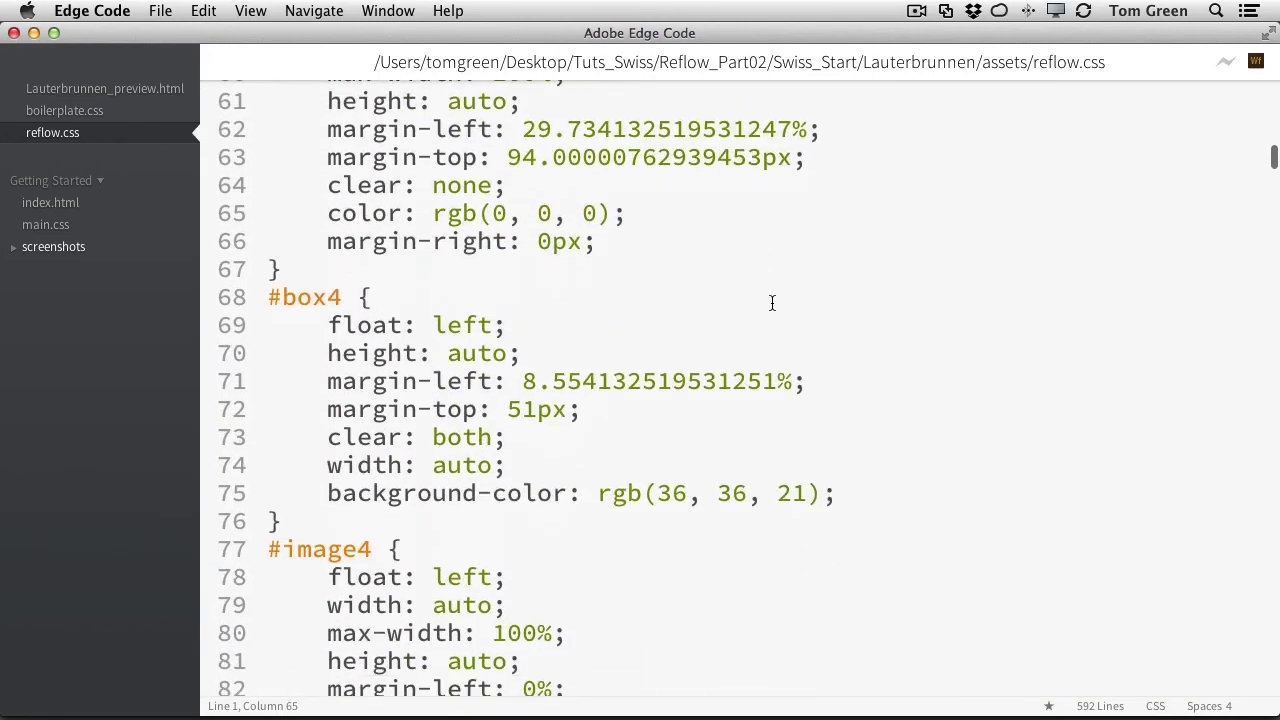
{"action": "scroll", "coordinate": [773, 303], "scroll_direction": "up", "scroll_amount": 20}
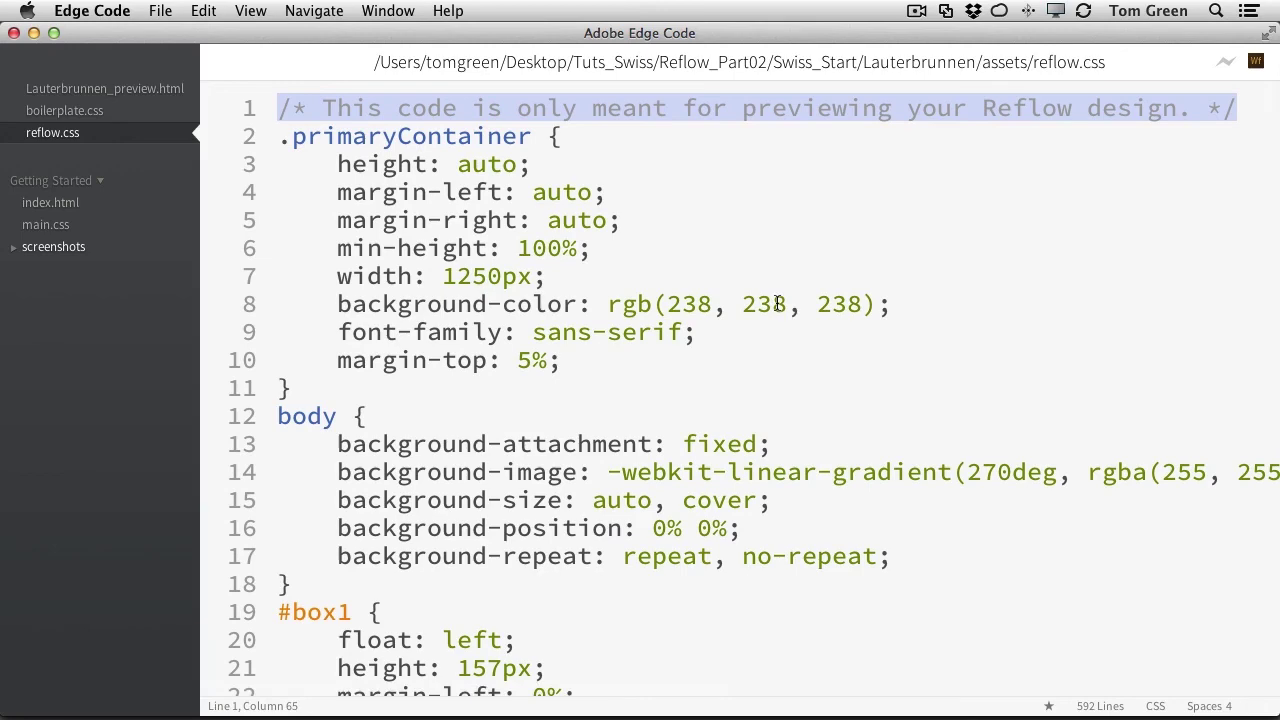
Step: Reopen Lauterbrunnen_preview.html in Edge Code, then return to Edge Reflow
{"action": "left_click", "coordinate": [128, 89]}
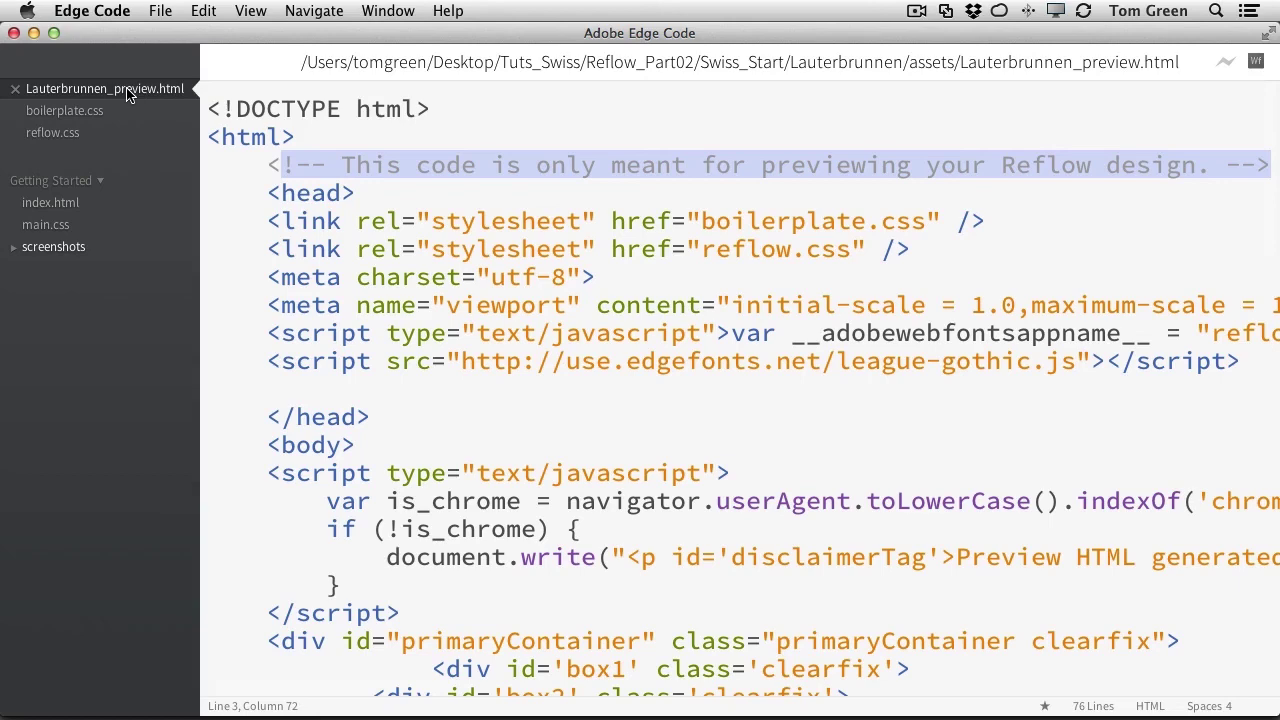
{"action": "key", "text": "super+Tab"}
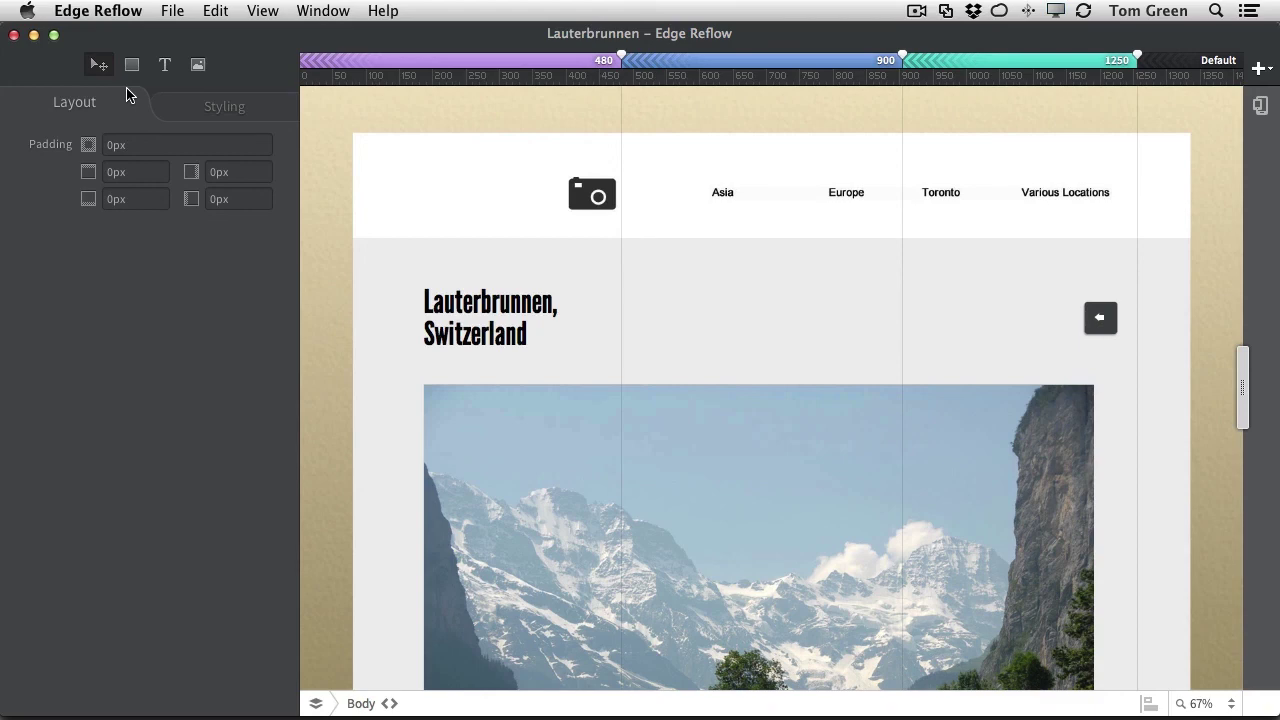
{"action": "left_click", "coordinate": [316, 704]}
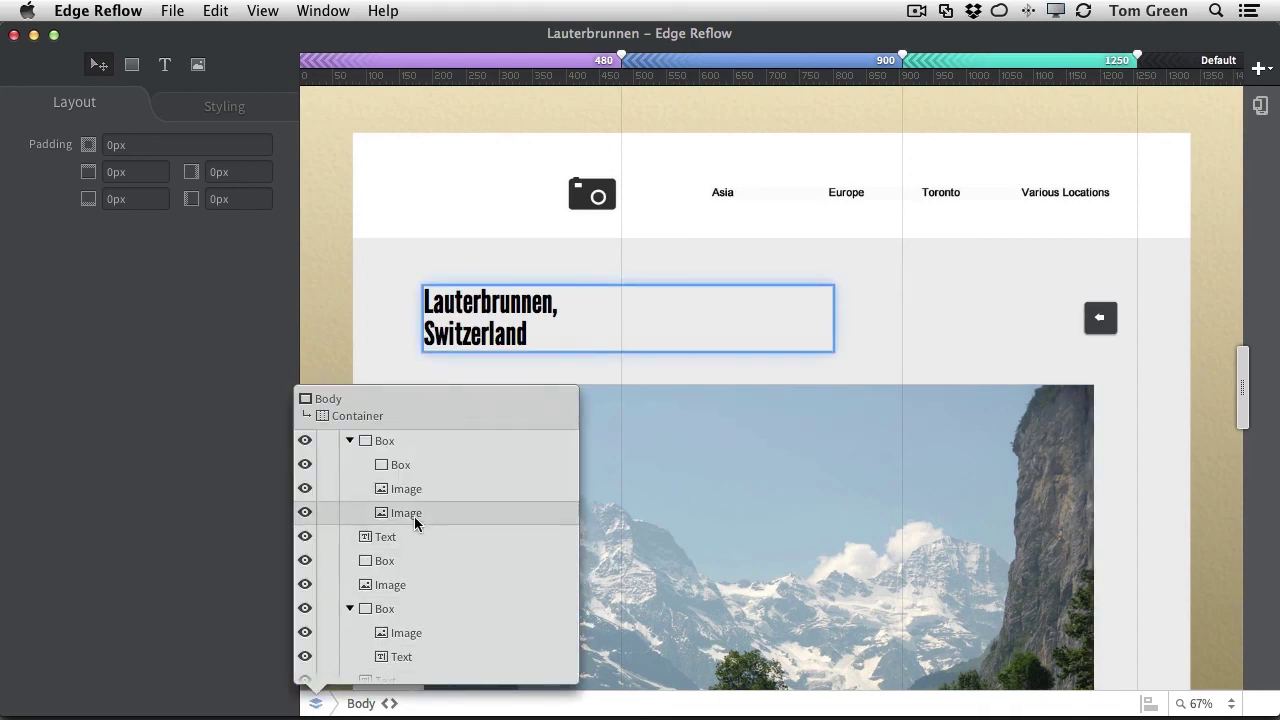
{"action": "left_click", "coordinate": [167, 637]}
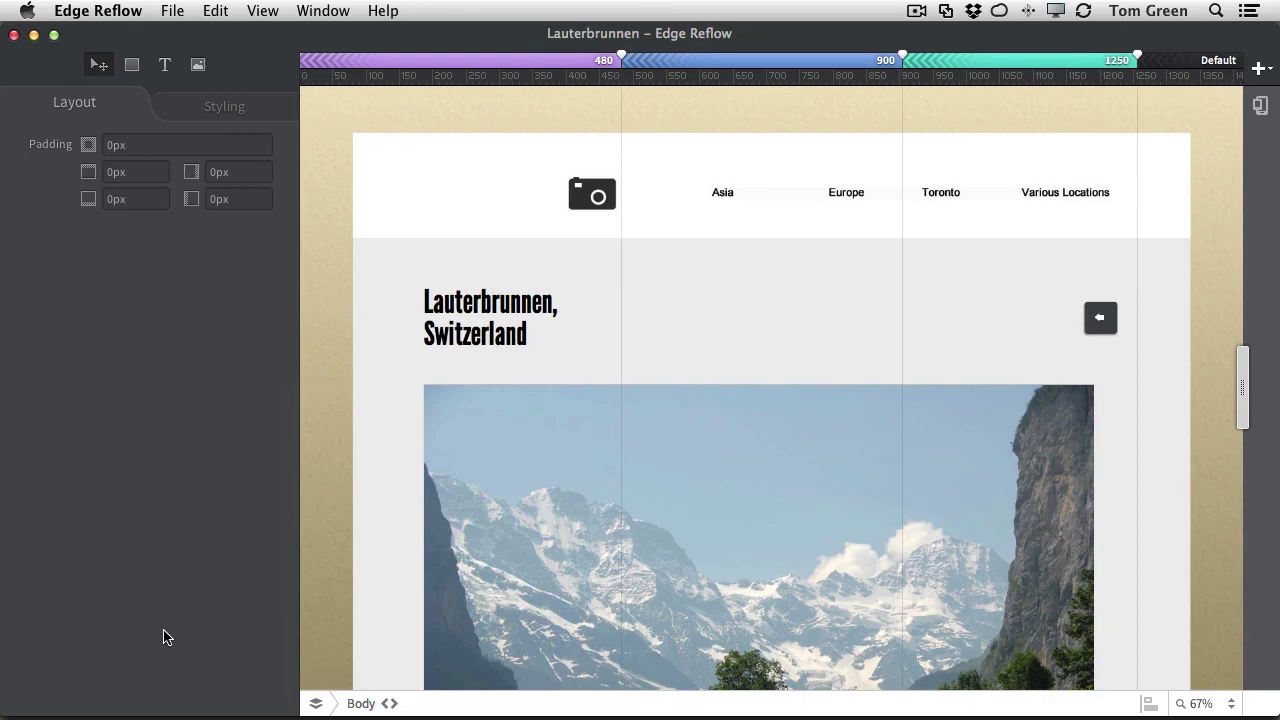